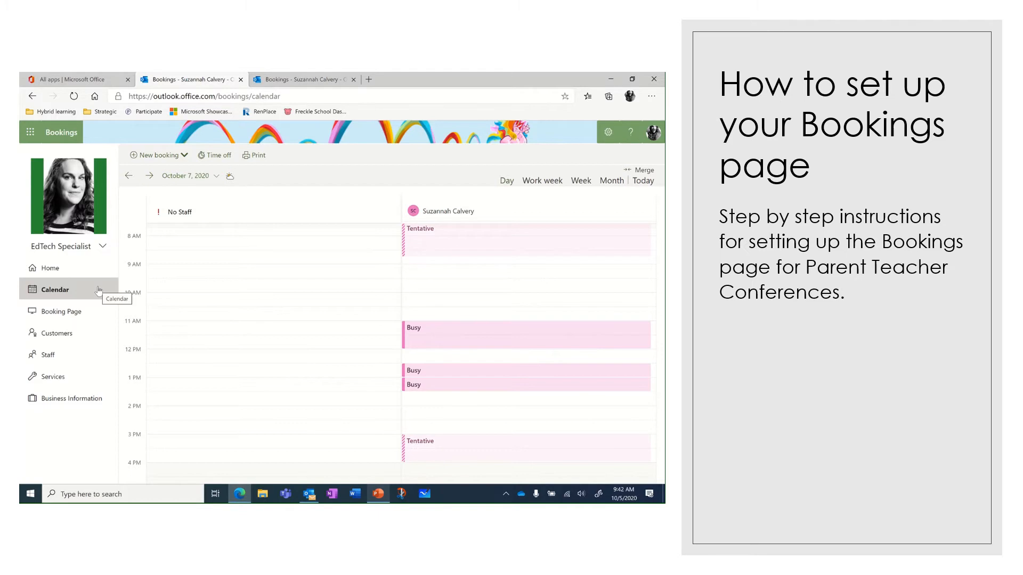
# Review the booking page's access control, data consent, scheduling policy, email notification, staff and general availability settings.
pyautogui.click(62, 316)
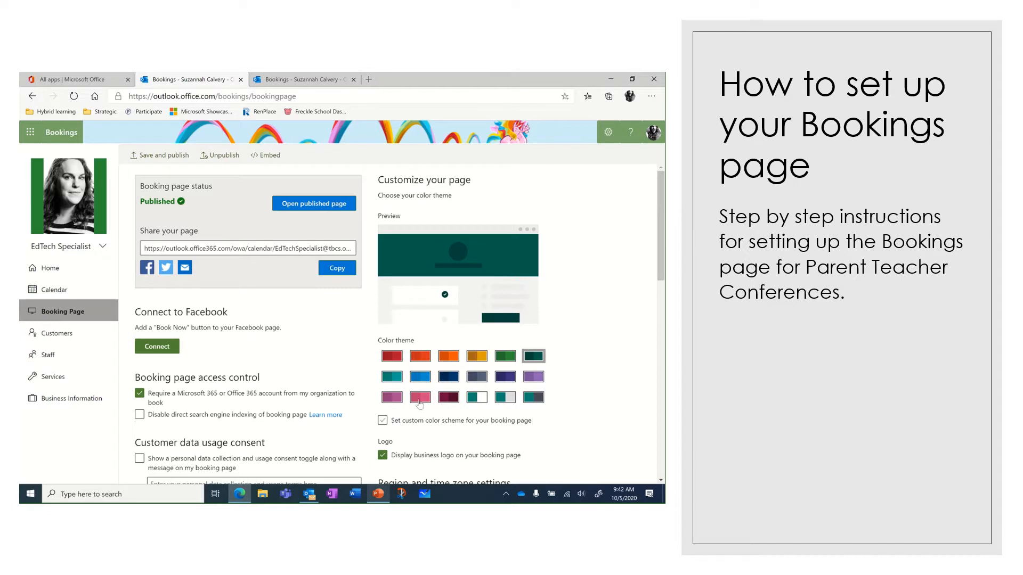
pyautogui.scroll(-2, 367, 340)
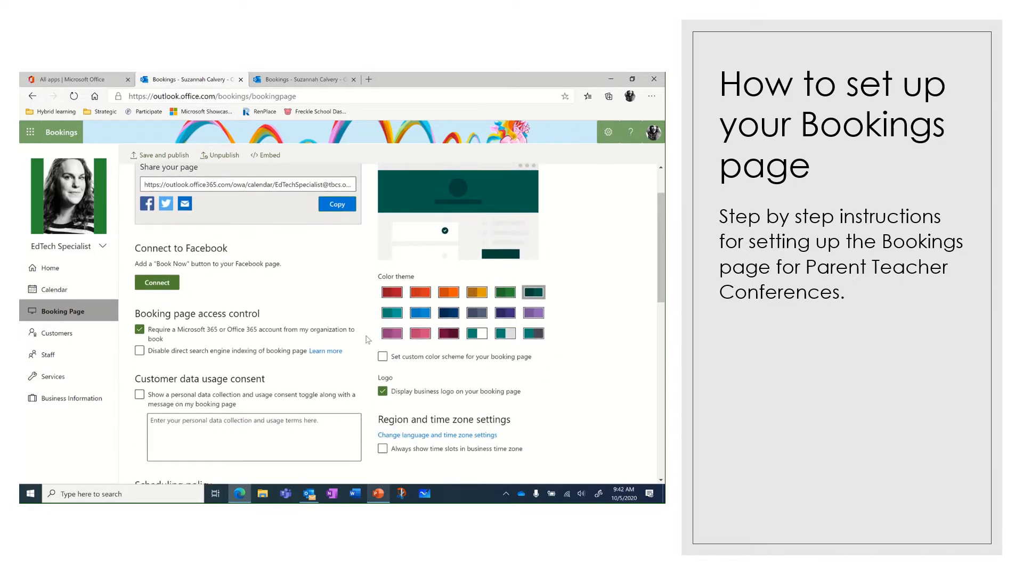
pyautogui.scroll(2, 368, 340)
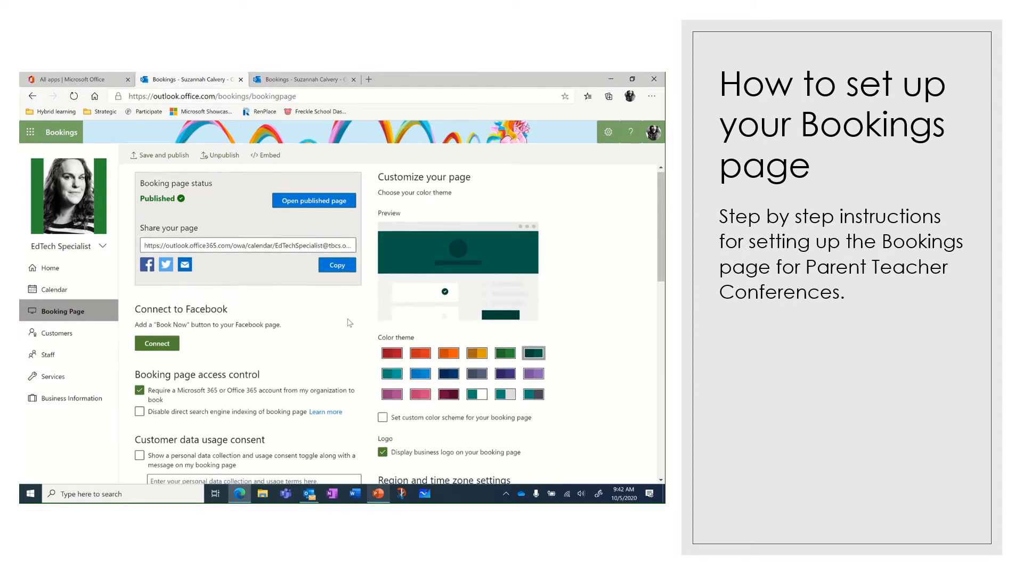
pyautogui.scroll(-2, 349, 323)
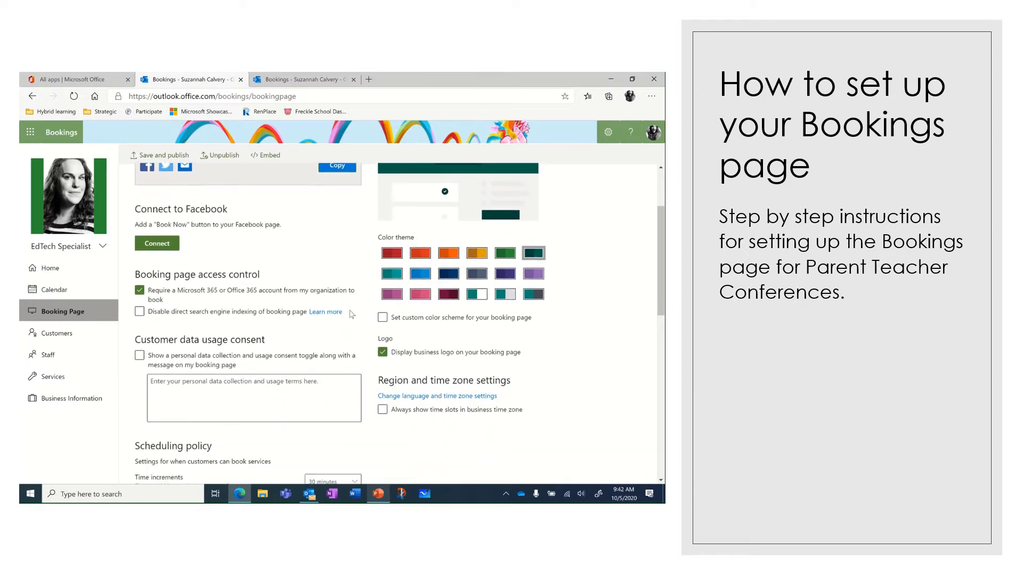
pyautogui.scroll(-1, 369, 321)
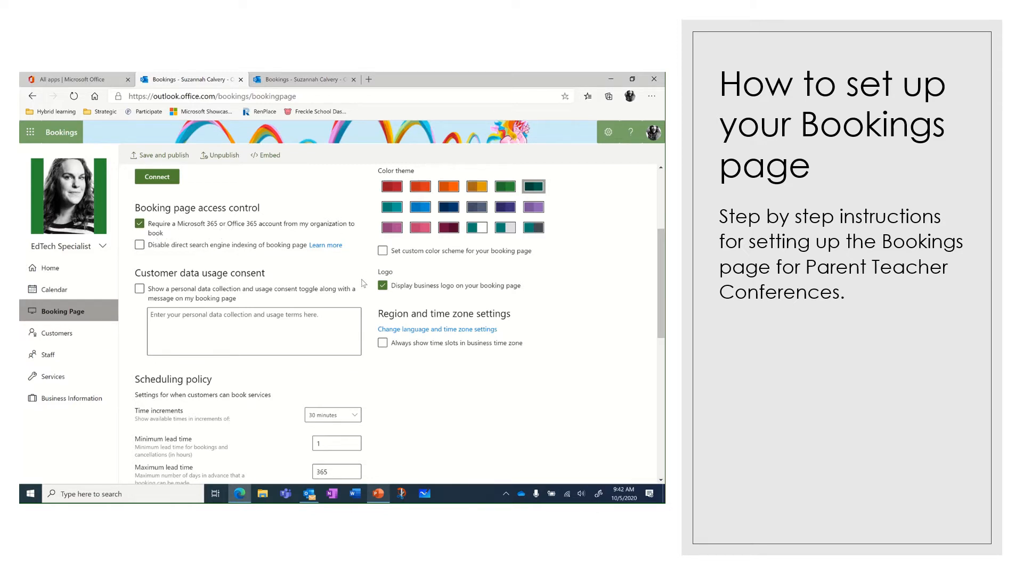
pyautogui.scroll(-3, 363, 283)
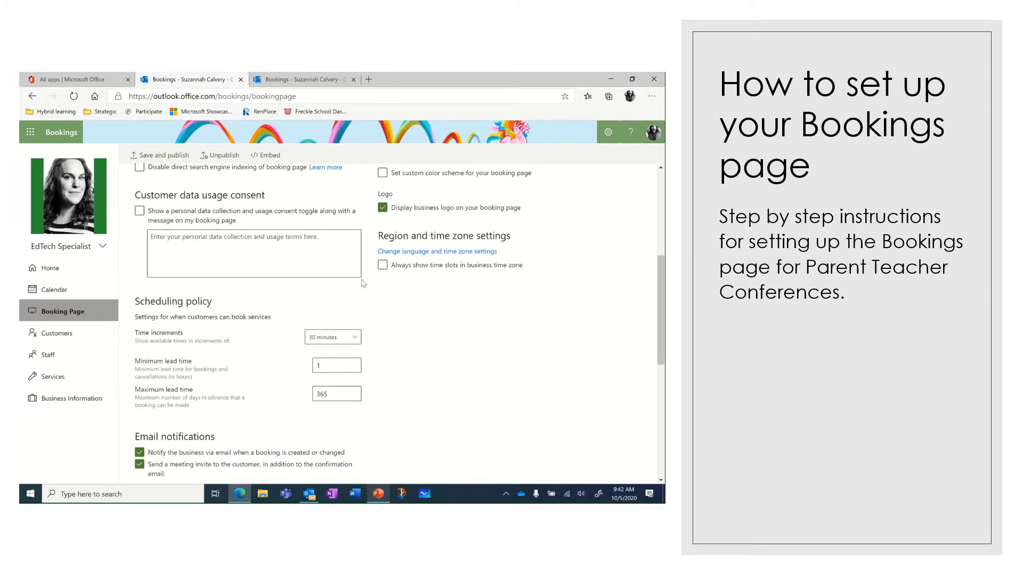
pyautogui.scroll(-3, 363, 283)
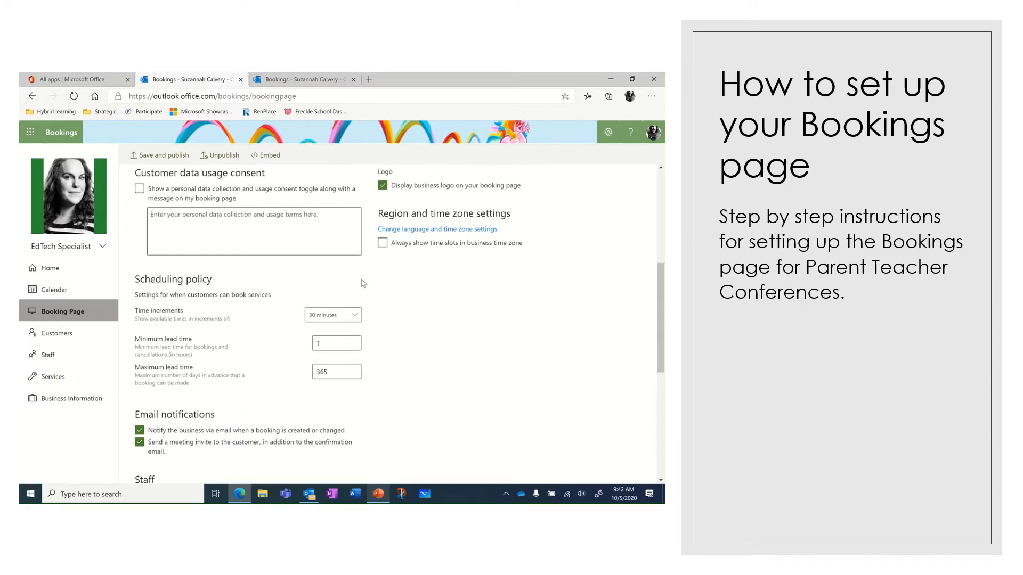
pyautogui.scroll(-2, 363, 283)
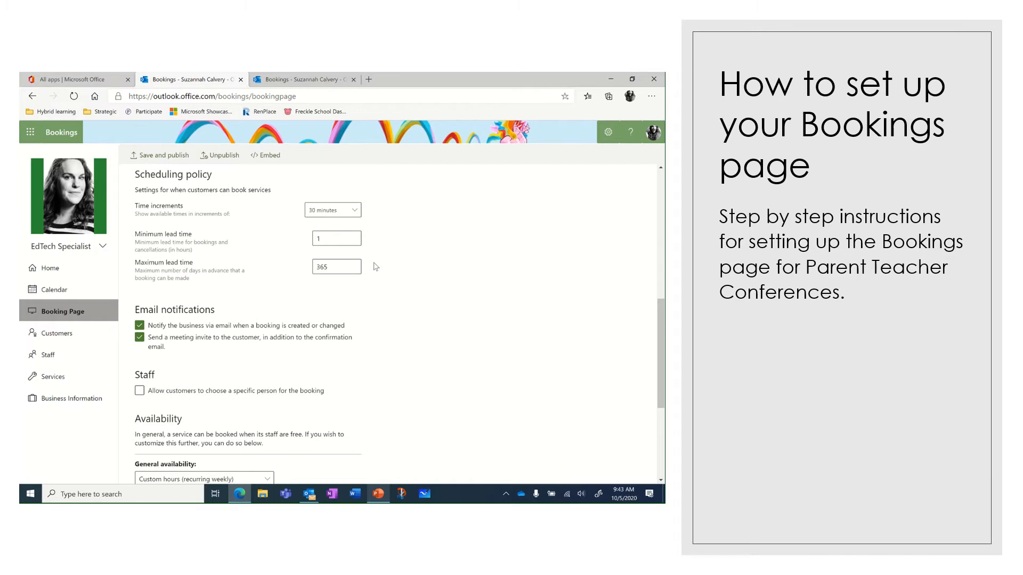
pyautogui.scroll(-2, 377, 267)
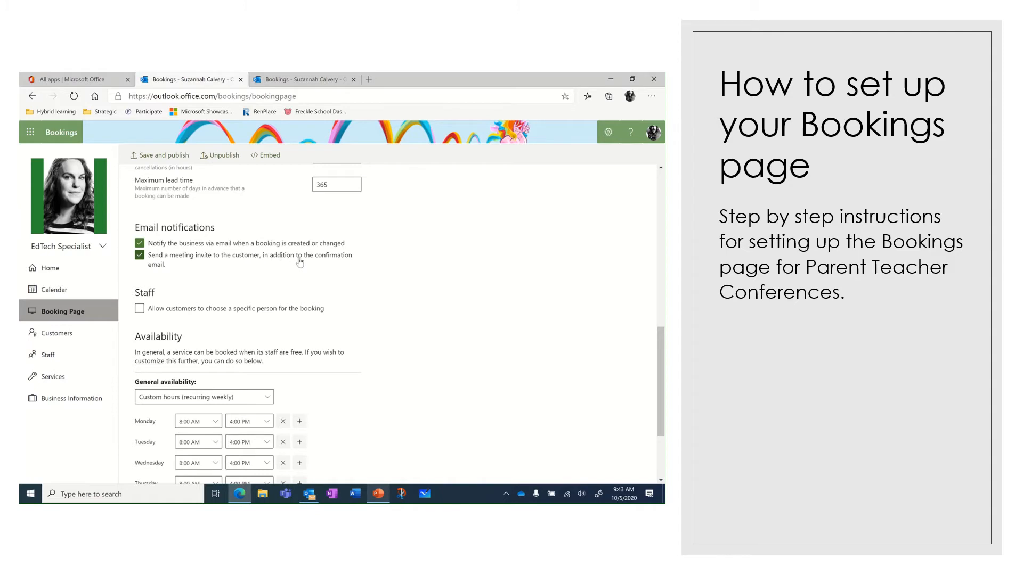
pyautogui.scroll(-2, 397, 322)
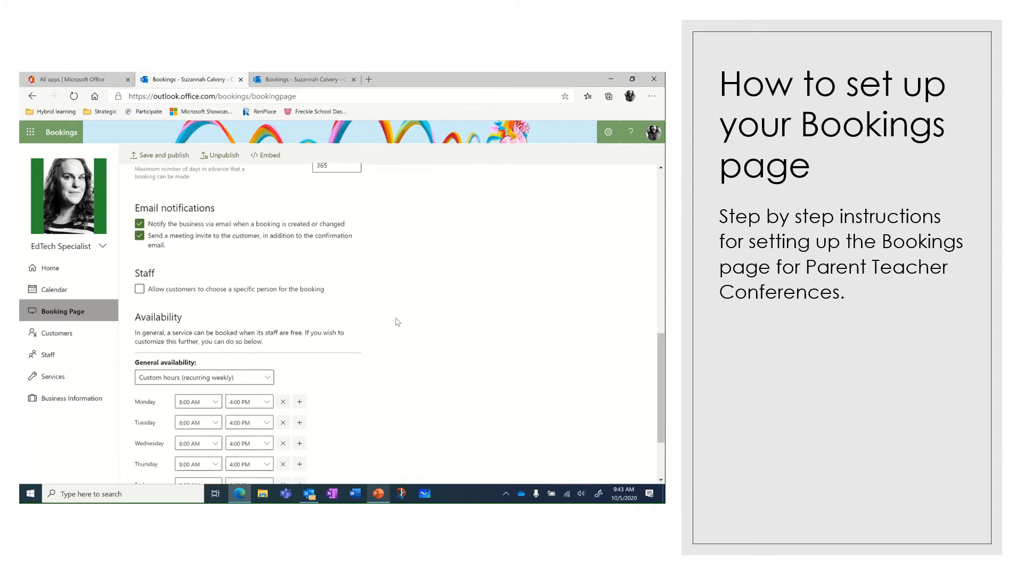
pyautogui.scroll(-1, 397, 322)
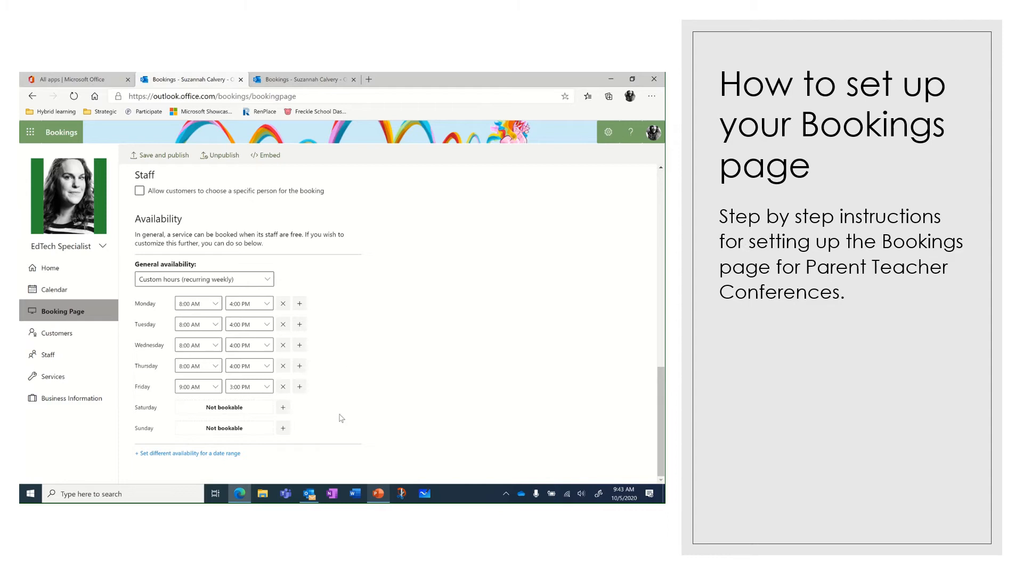
# Add a different availability date range to the booking page, starting and ending on 10/15/2020.
pyautogui.click(184, 455)
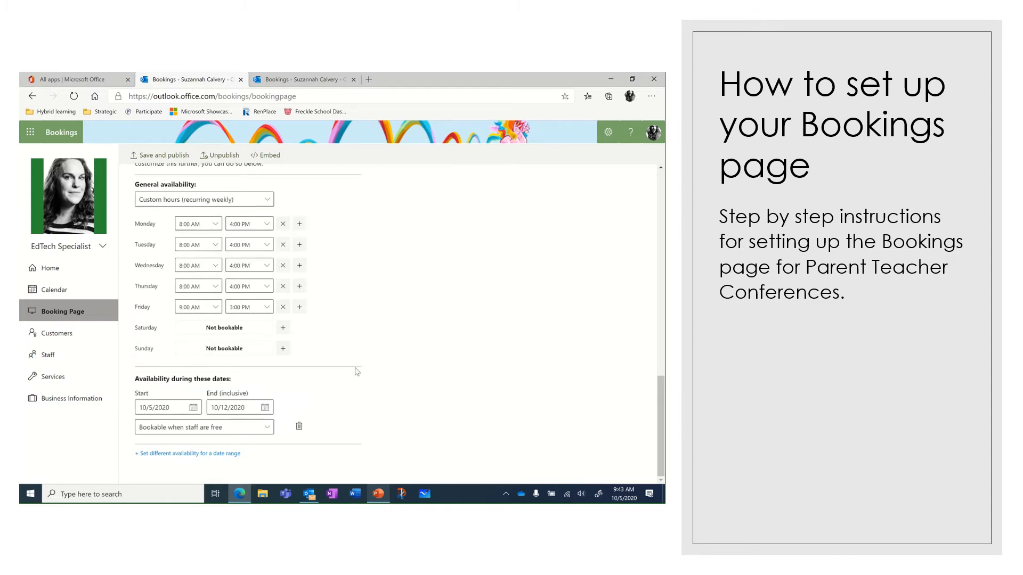
pyautogui.click(193, 408)
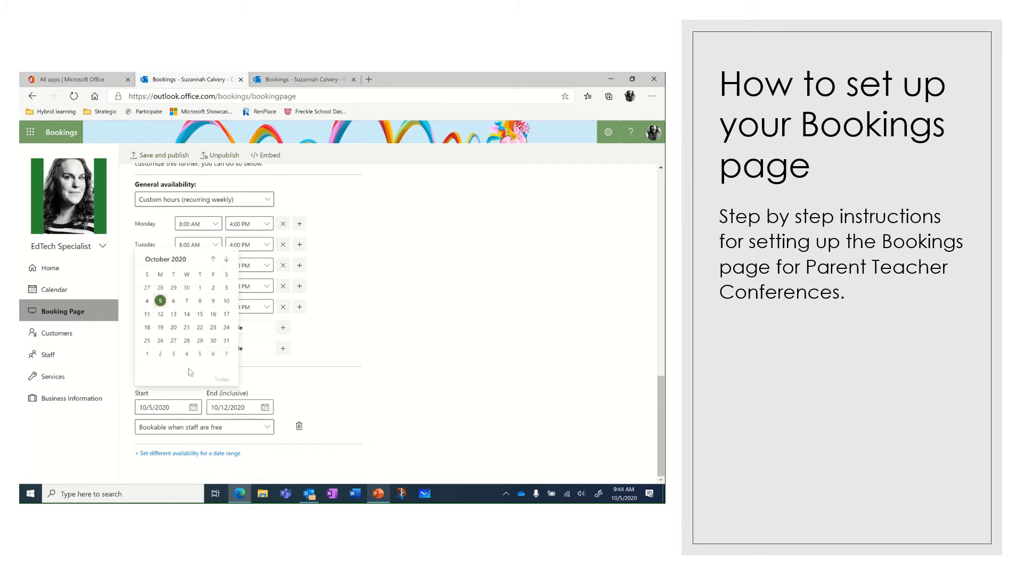
pyautogui.click(201, 316)
pyautogui.click(264, 409)
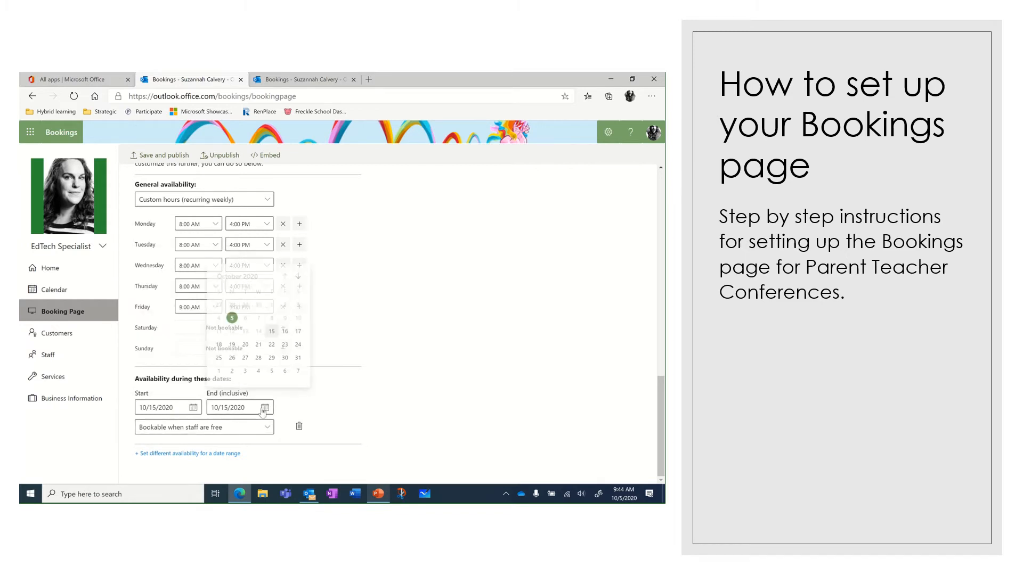
pyautogui.click(272, 331)
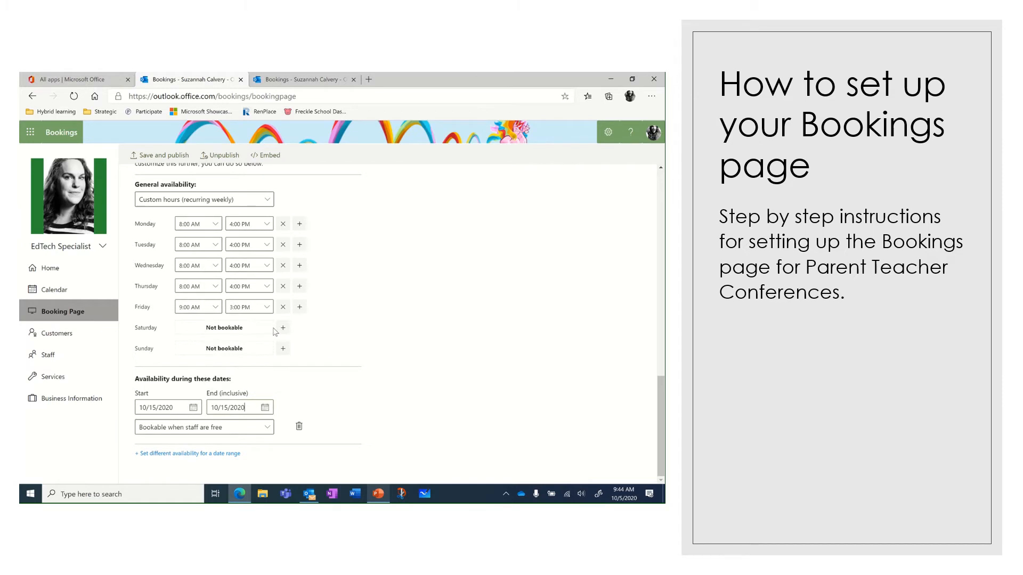
# Switch the 10/15/2020 availability to custom weekly hours and remove the Monday, Tuesday, Wednesday and Friday hours.
pyautogui.click(266, 430)
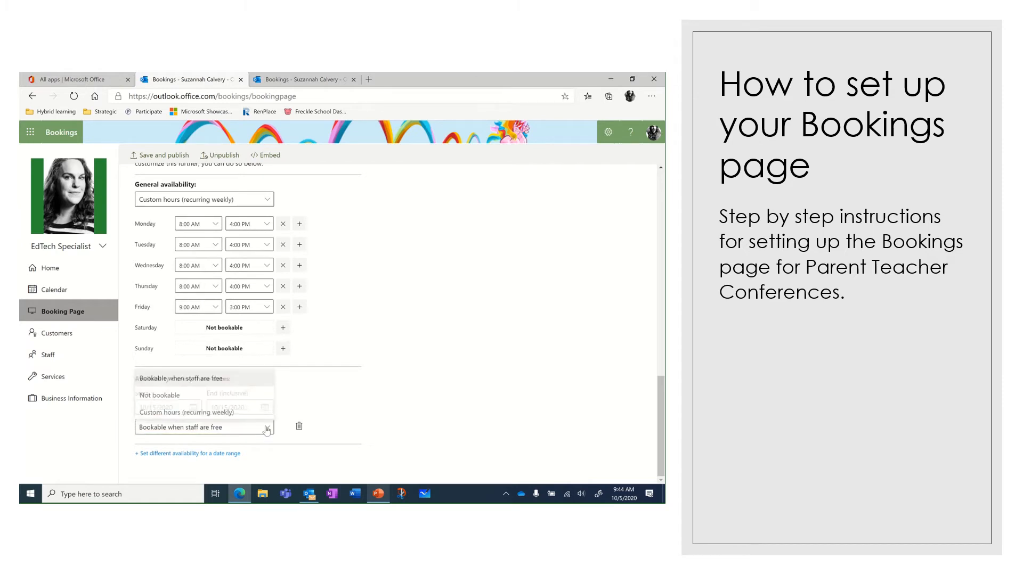
pyautogui.click(237, 411)
pyautogui.scroll(-3, 403, 390)
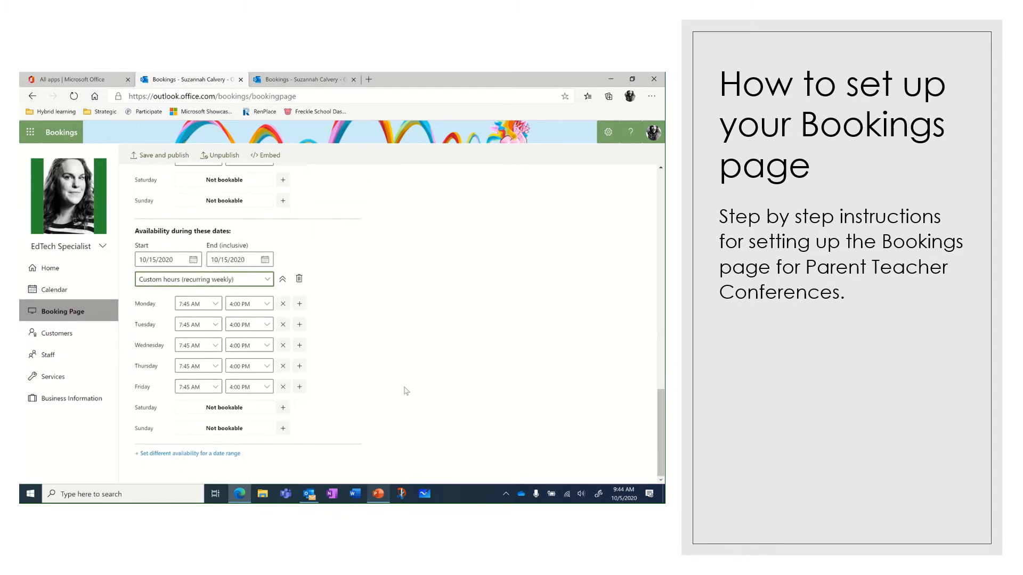
pyautogui.click(283, 304)
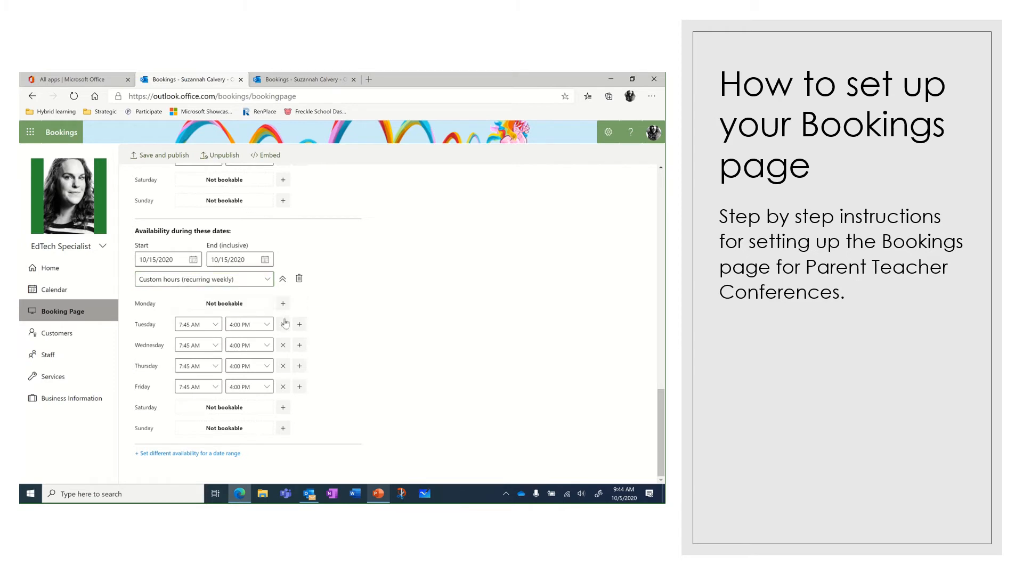
pyautogui.click(283, 324)
pyautogui.click(283, 346)
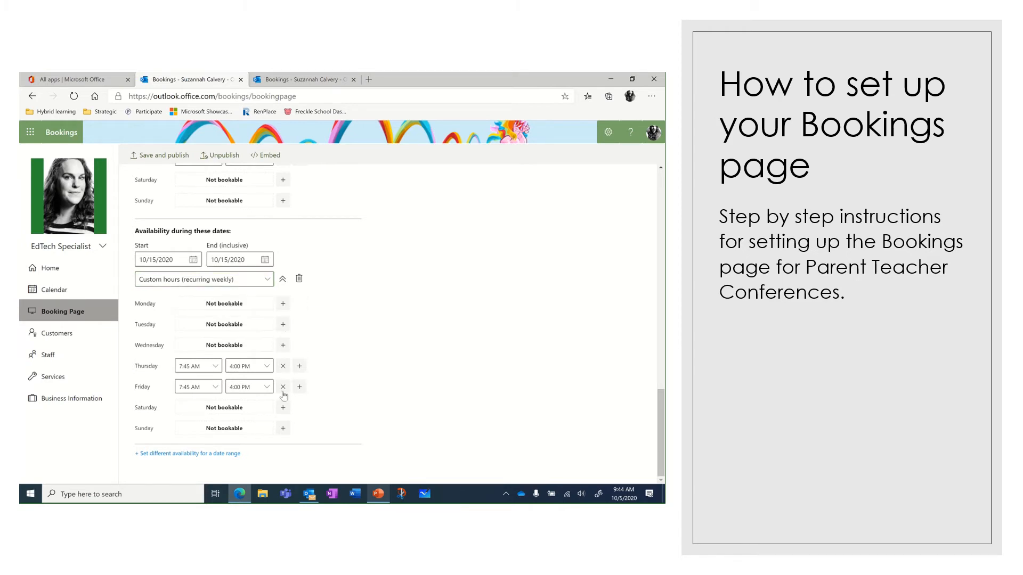
pyautogui.click(283, 387)
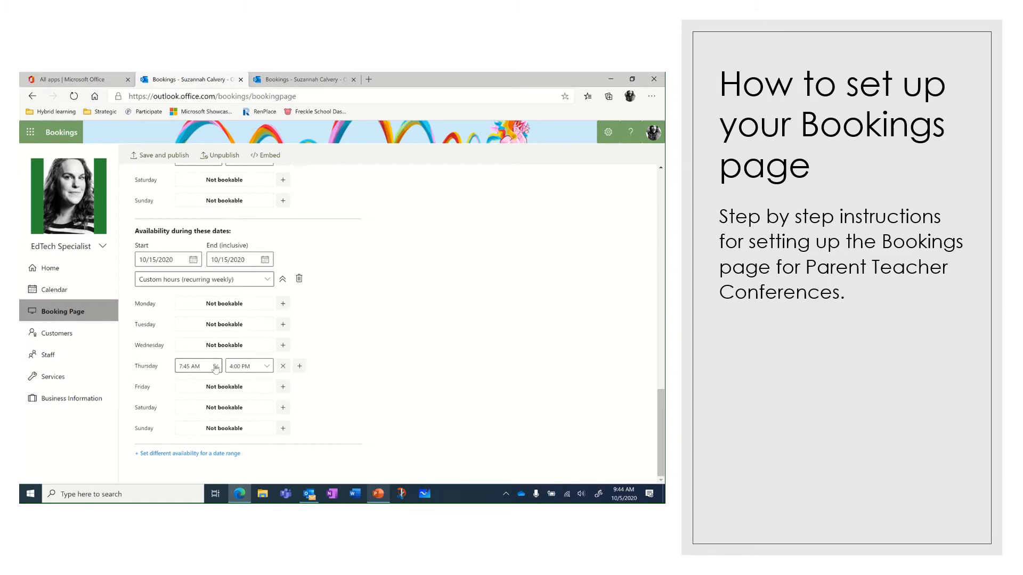
# Set the Thursday hours for the 10/15/2020 date range to 8:00 AM through 2:00 PM.
pyautogui.click(215, 368)
pyautogui.click(203, 332)
pyautogui.click(266, 367)
pyautogui.moveTo(270, 314); pyautogui.dragTo(272, 305)
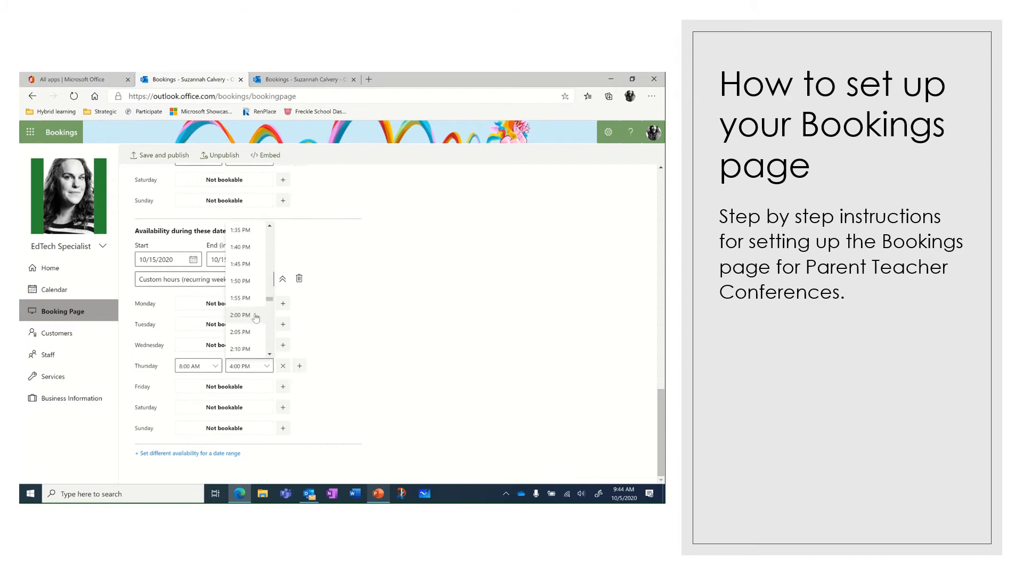
pyautogui.click(255, 316)
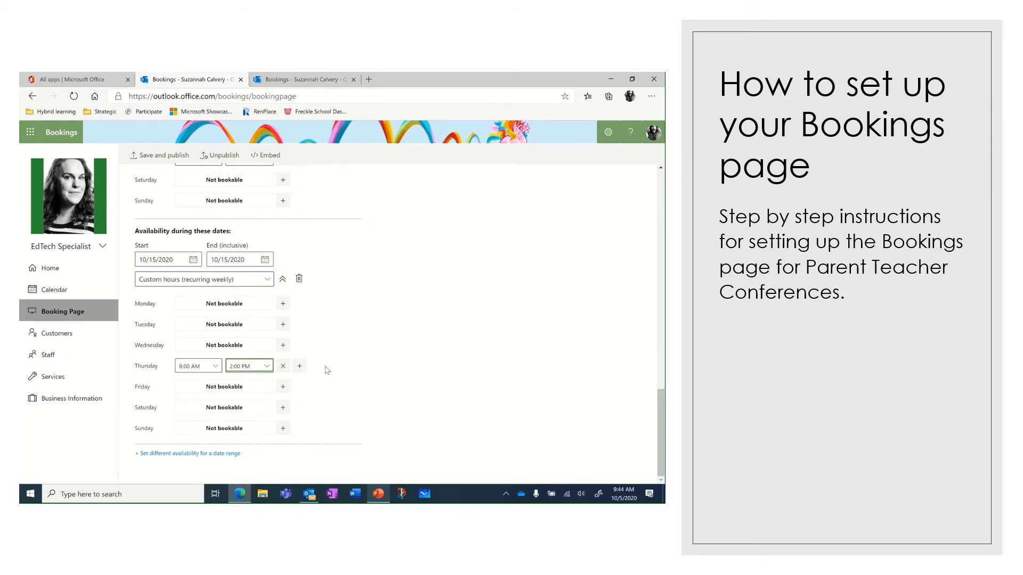
# Check the general availability hours above the date range, and save and publish the booking page.
pyautogui.scroll(1, 326, 370)
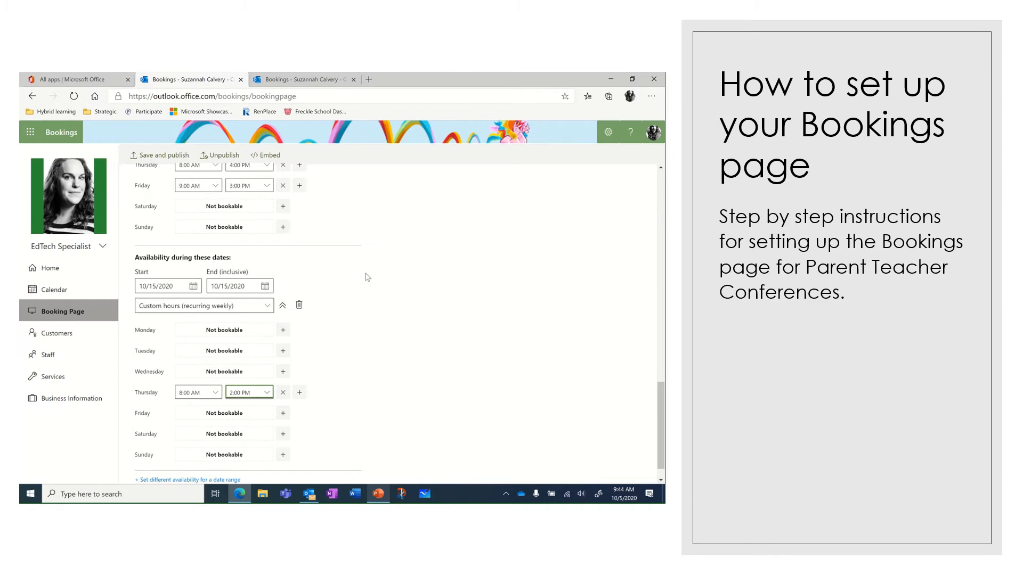
pyautogui.scroll(5, 368, 277)
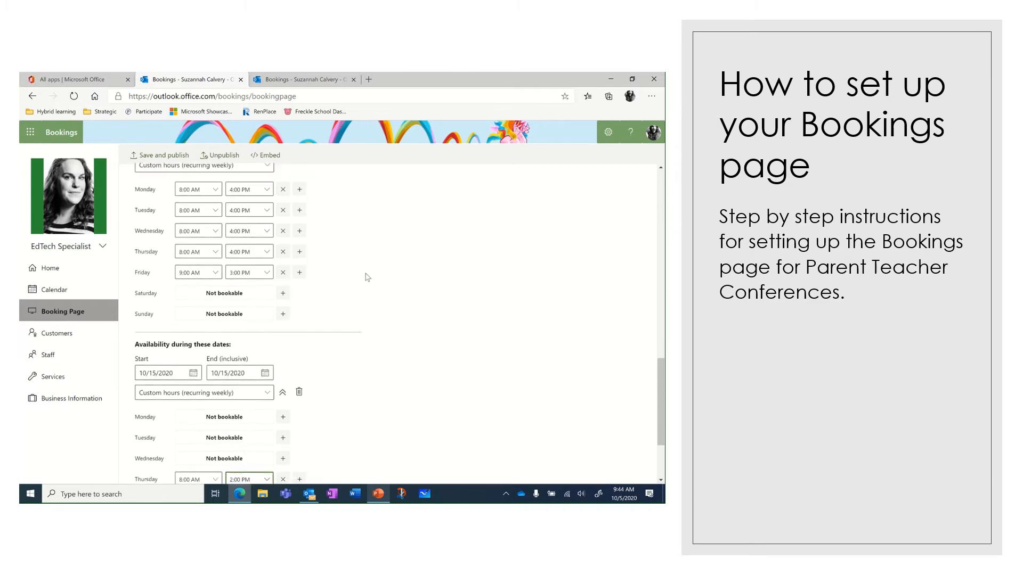
pyautogui.scroll(2, 368, 277)
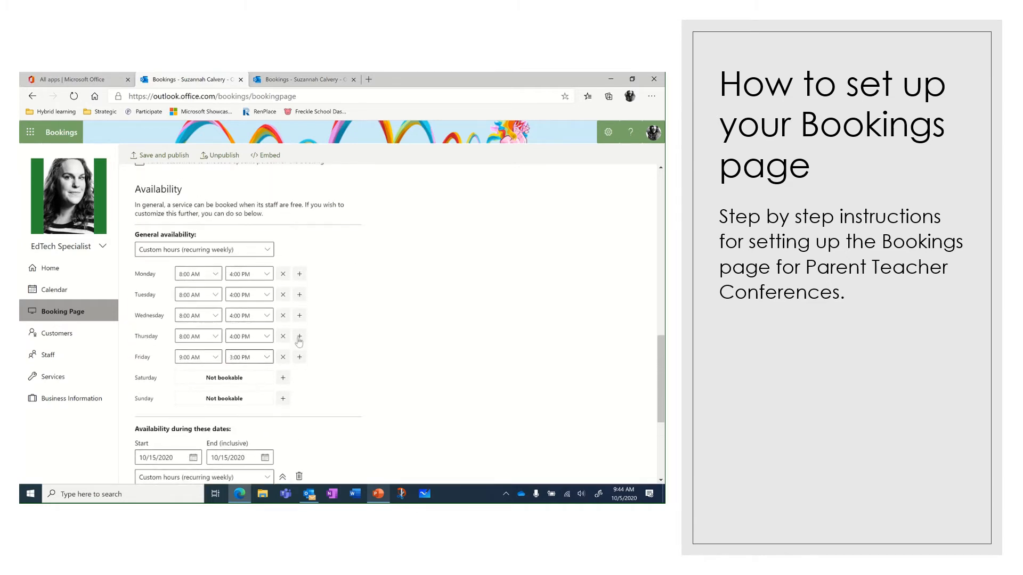
pyautogui.scroll(8, 390, 239)
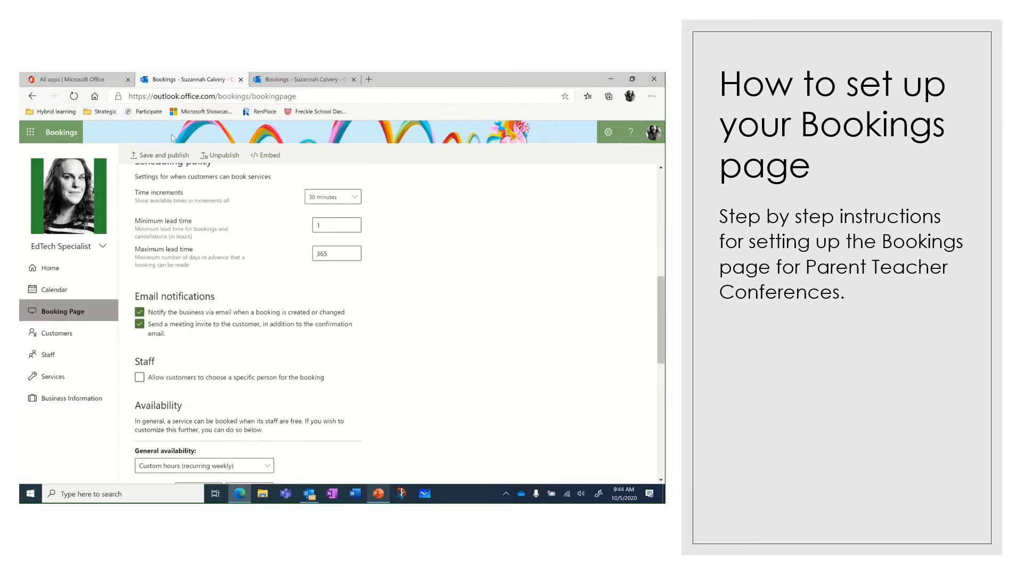
pyautogui.click(170, 156)
# Look over the business's customer list, staff list and bookable services.
pyautogui.click(58, 334)
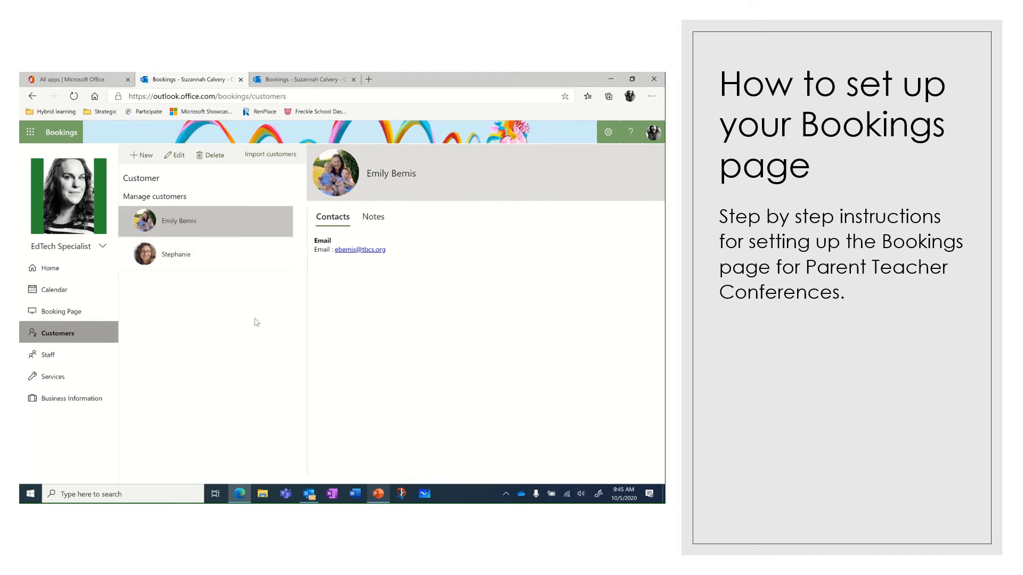
pyautogui.click(77, 357)
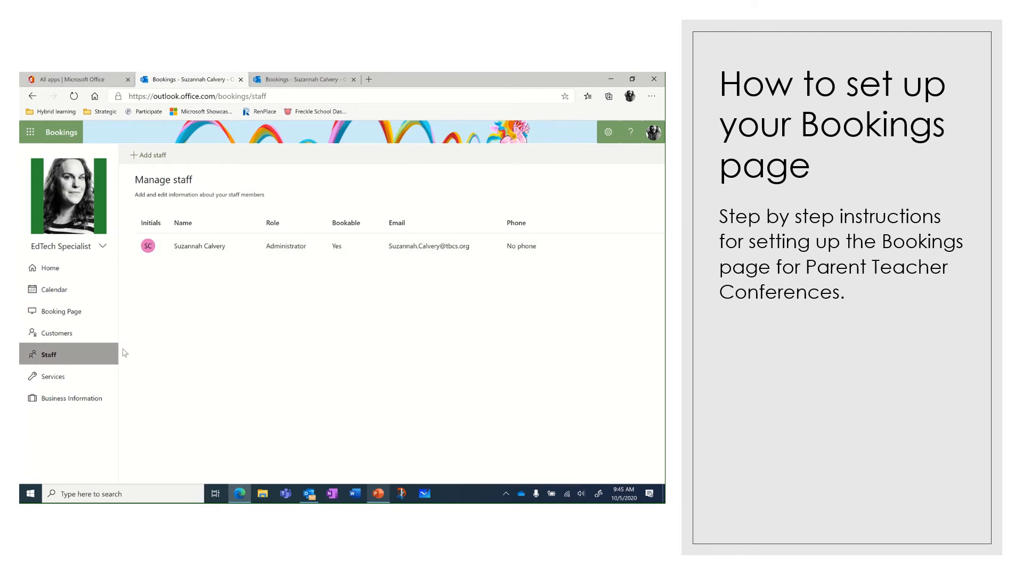
pyautogui.click(62, 381)
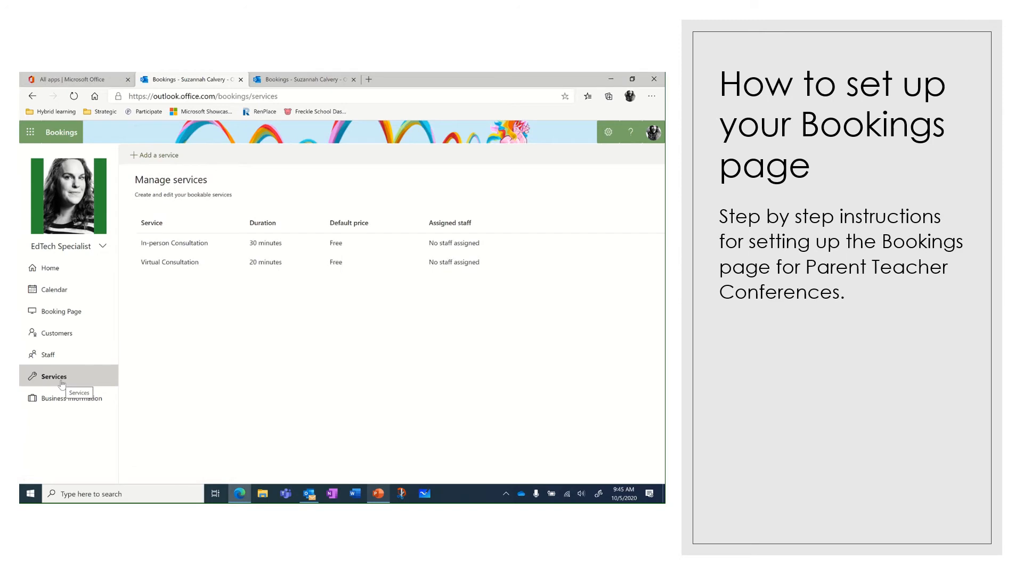
# Add a service named "Parent Teacher Conferences" with the description "talk with me." and enable its online meeting option.
pyautogui.click(159, 155)
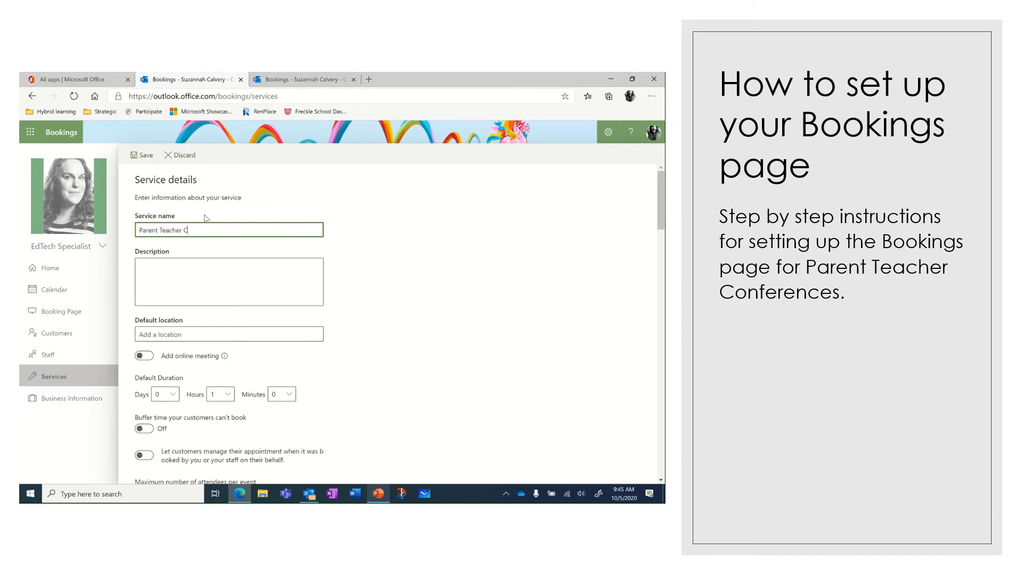
pyautogui.press('Tab')
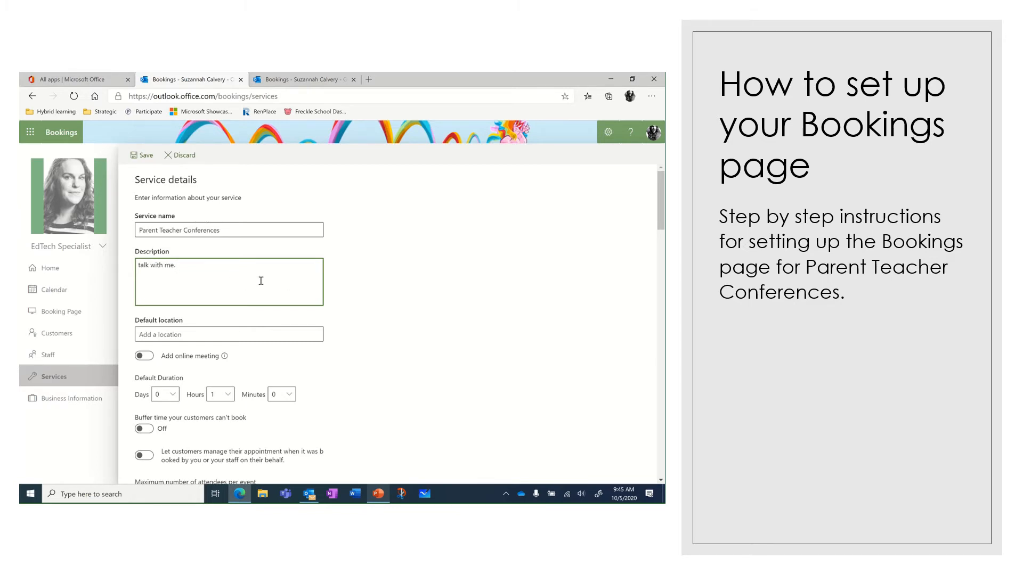
pyautogui.scroll(-2, 385, 326)
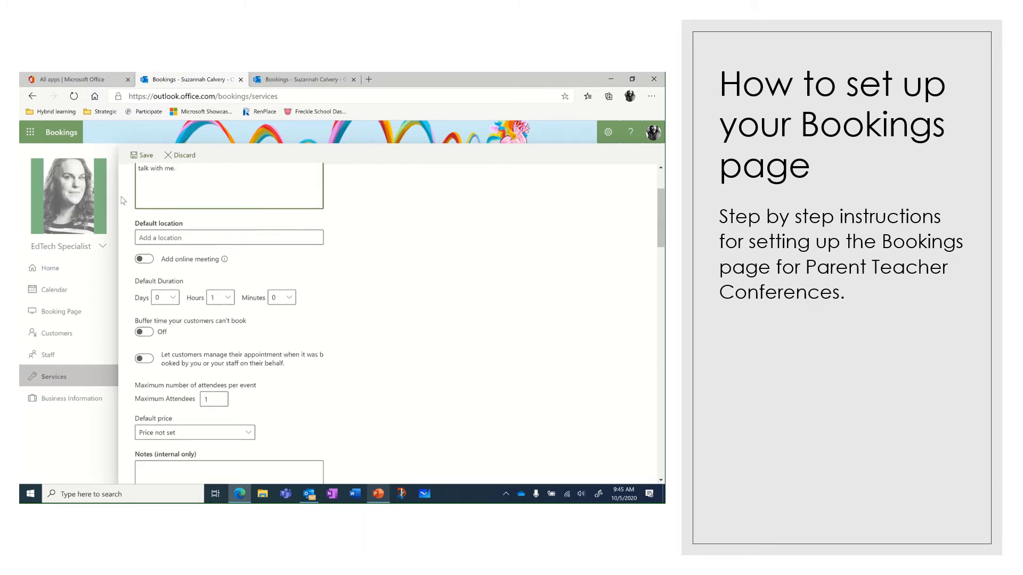
pyautogui.click(147, 259)
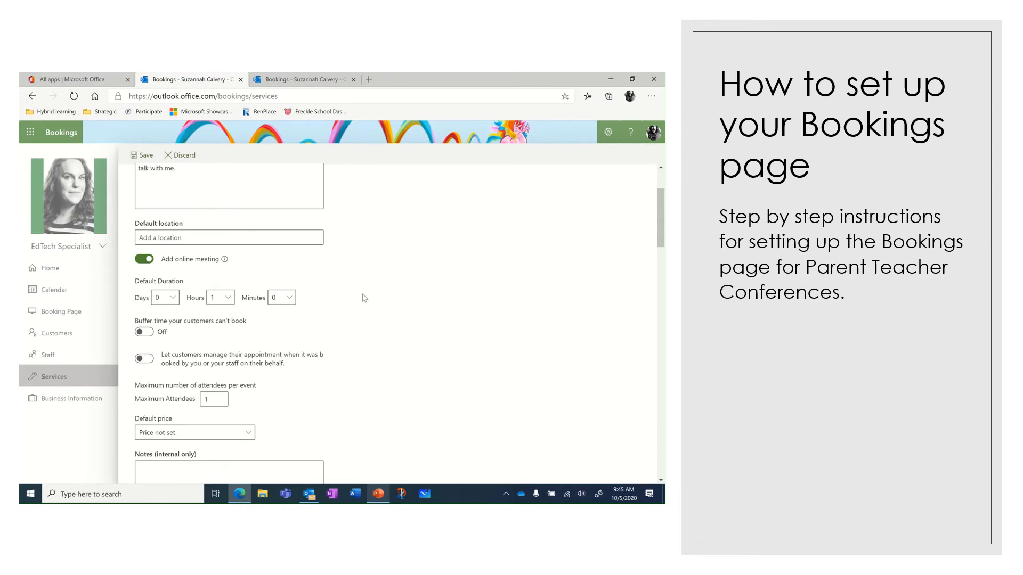
pyautogui.scroll(-1, 364, 298)
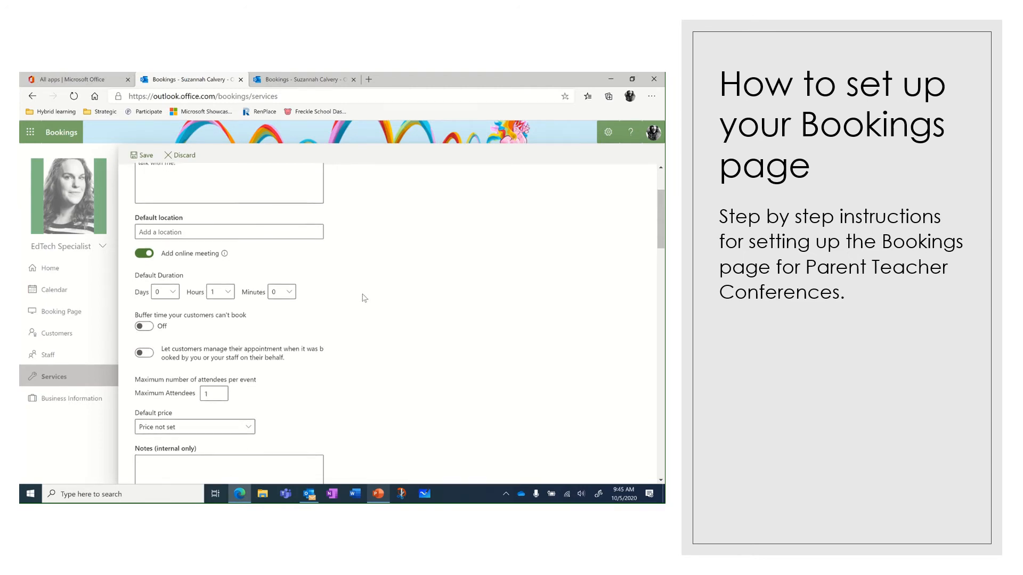
pyautogui.scroll(-3, 365, 298)
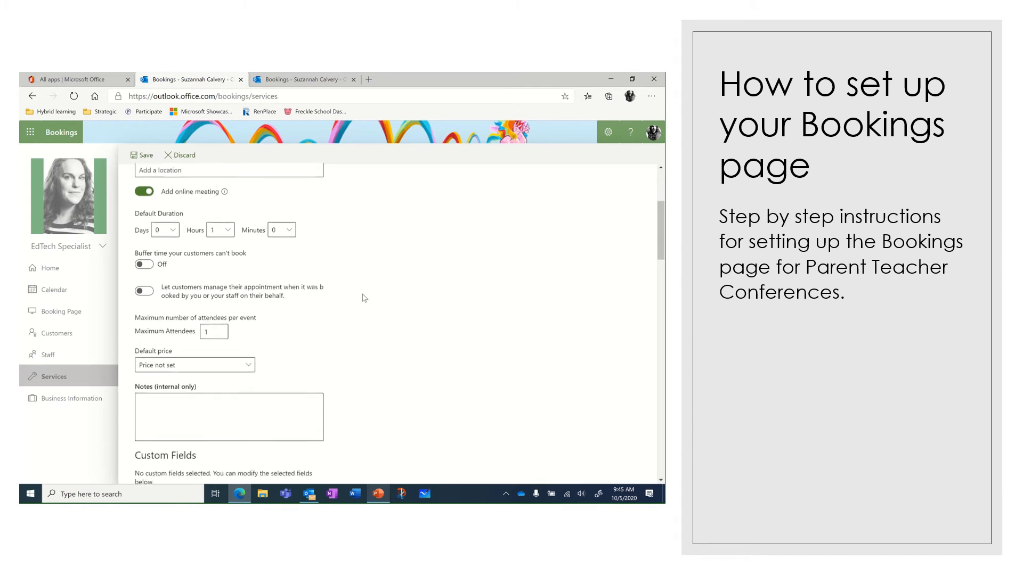
# Set the service's default duration to 0 hours 5 minutes and turn on a buffer time of 5 minutes before each appointment.
pyautogui.click(227, 222)
pyautogui.click(228, 236)
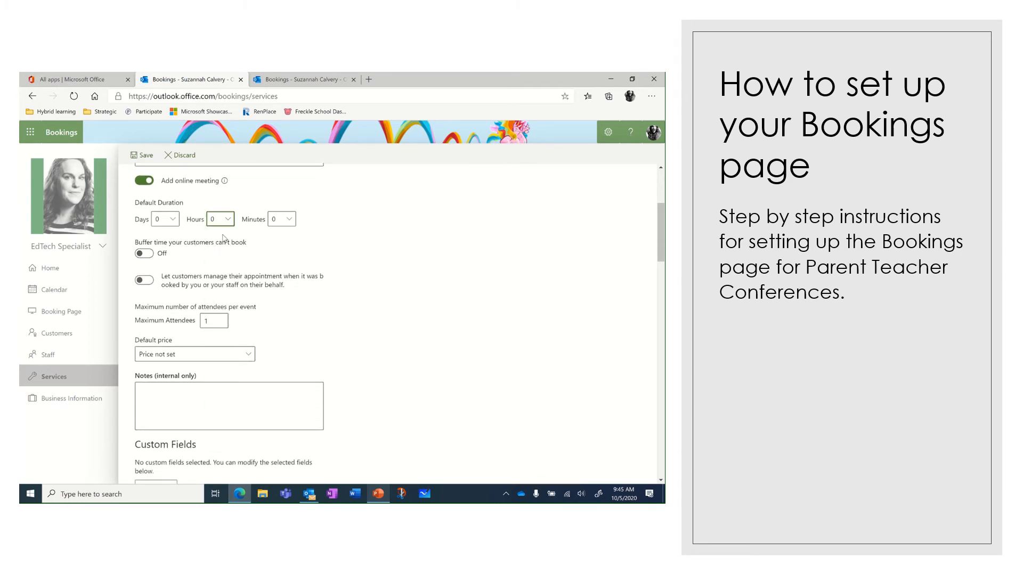
pyautogui.click(288, 225)
pyautogui.click(277, 253)
pyautogui.click(147, 254)
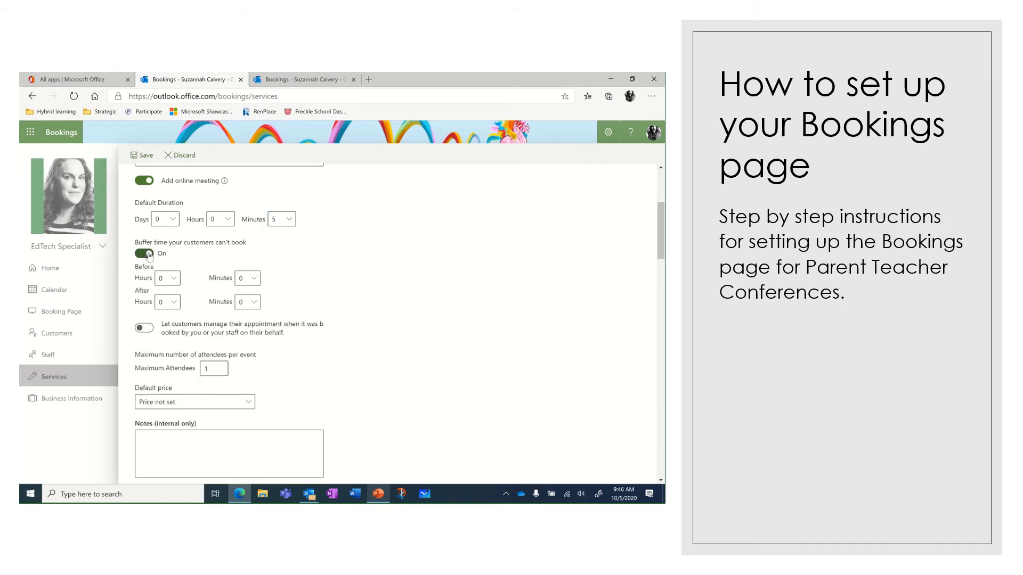
pyautogui.click(250, 280)
pyautogui.click(294, 298)
# Replace the word "service" with "conference" in the 1-day customer email reminder message and save the reminder.
pyautogui.scroll(-1, 397, 306)
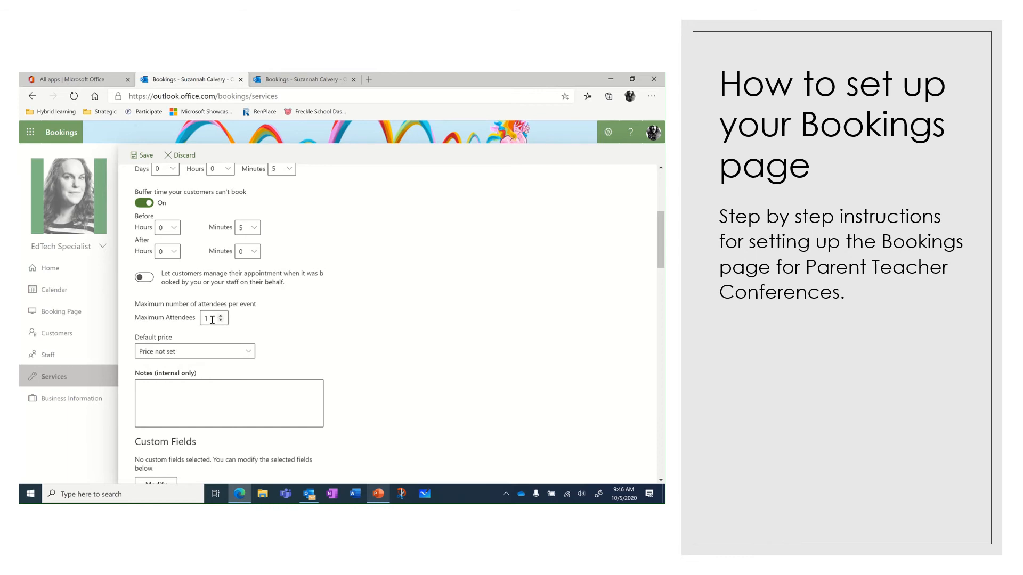
pyautogui.scroll(-2, 327, 335)
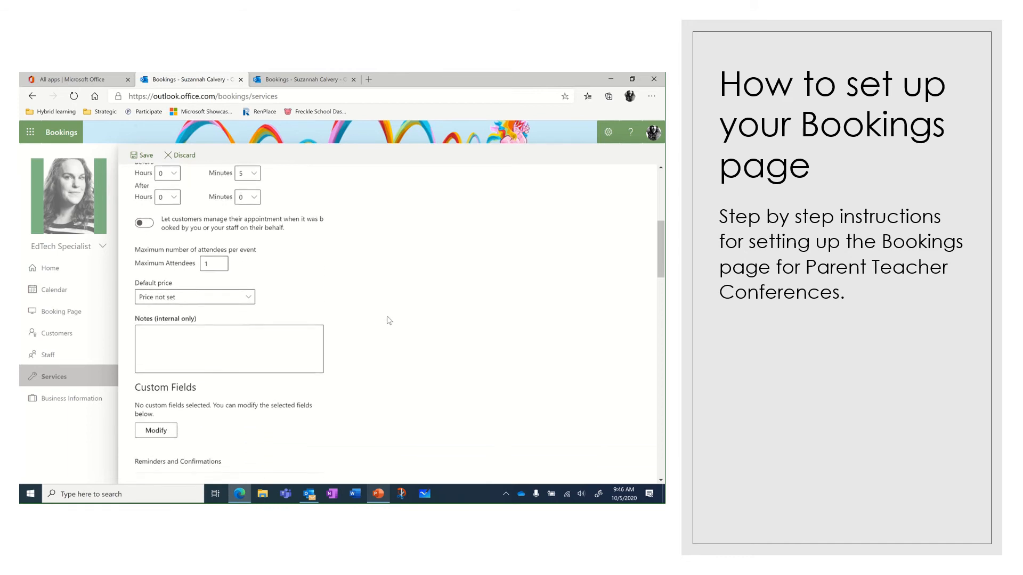
pyautogui.scroll(-3, 389, 321)
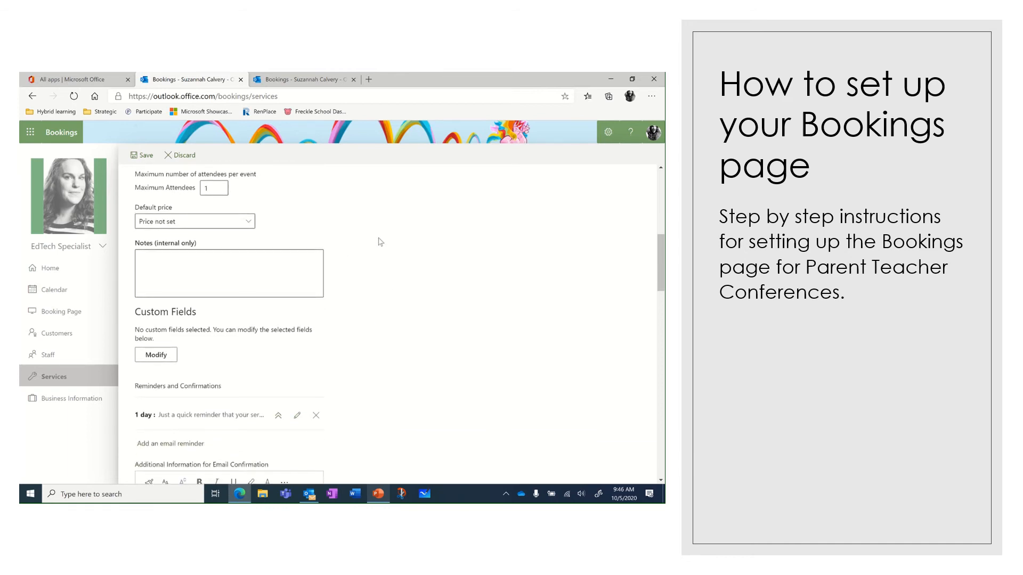
pyautogui.scroll(-3, 348, 327)
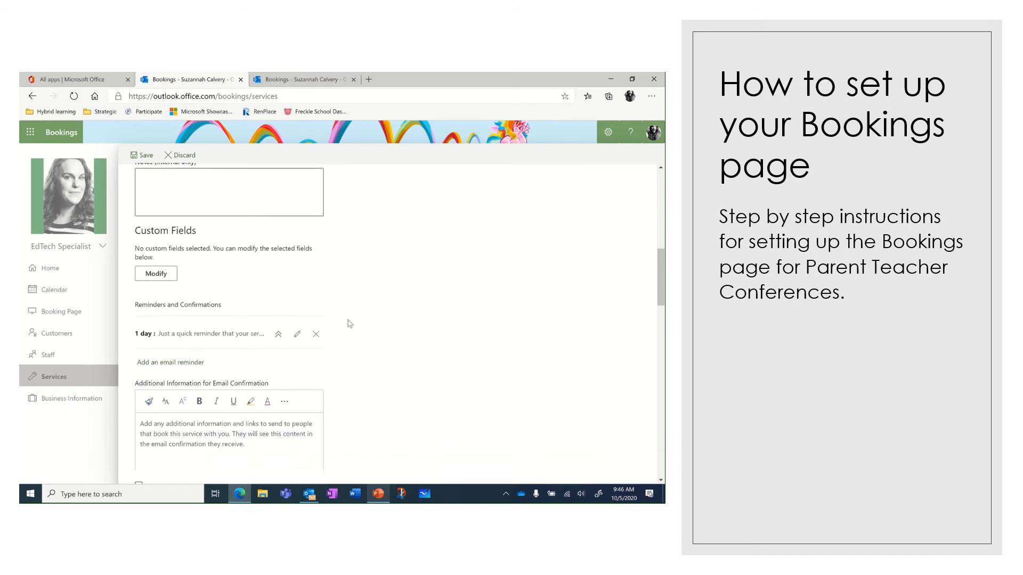
pyautogui.scroll(-2, 378, 301)
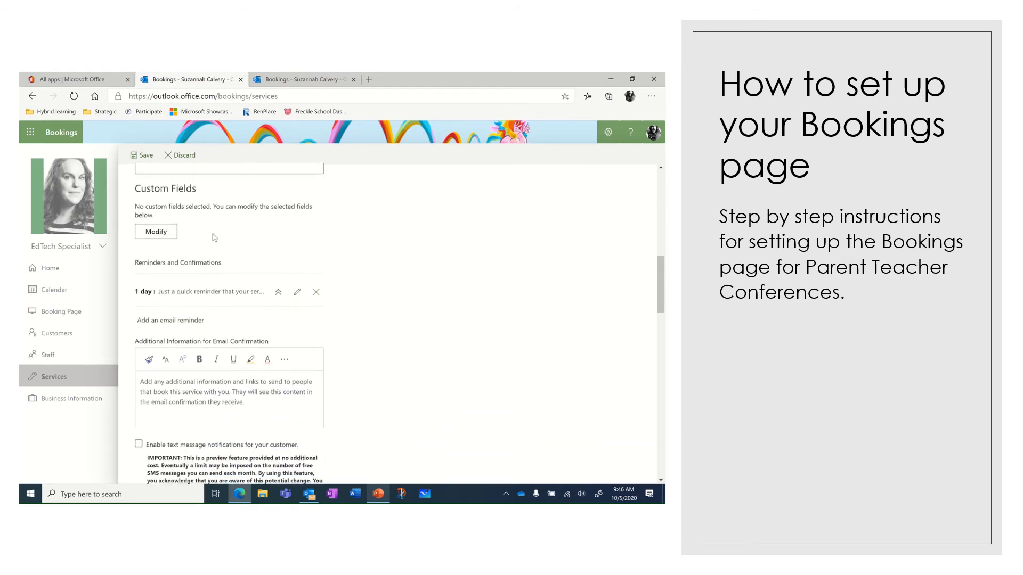
pyautogui.scroll(-1, 392, 317)
pyautogui.scroll(-2, 392, 317)
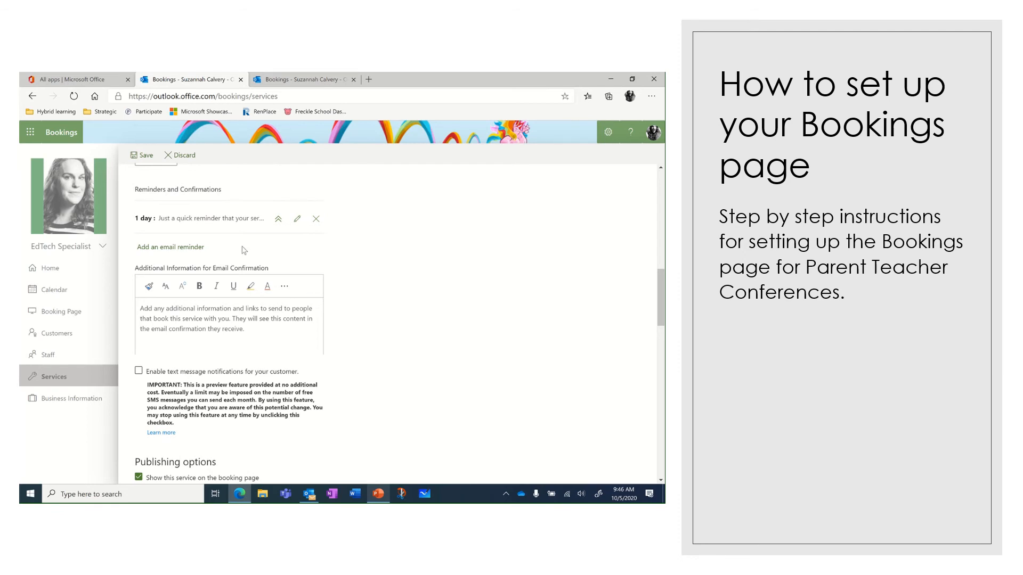
pyautogui.click(298, 219)
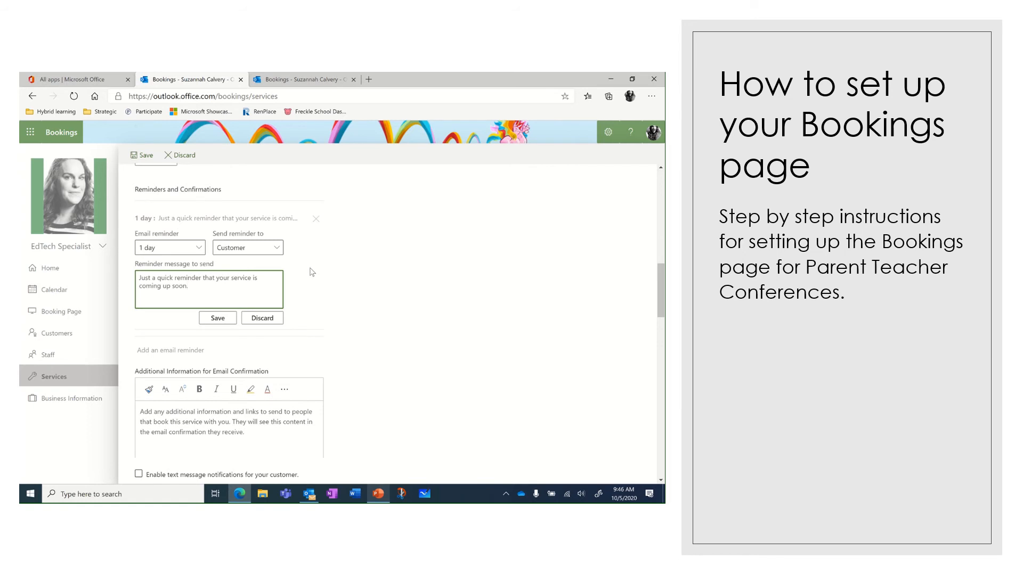
pyautogui.doubleClick(247, 280)
pyautogui.write('conference')
pyautogui.click(217, 318)
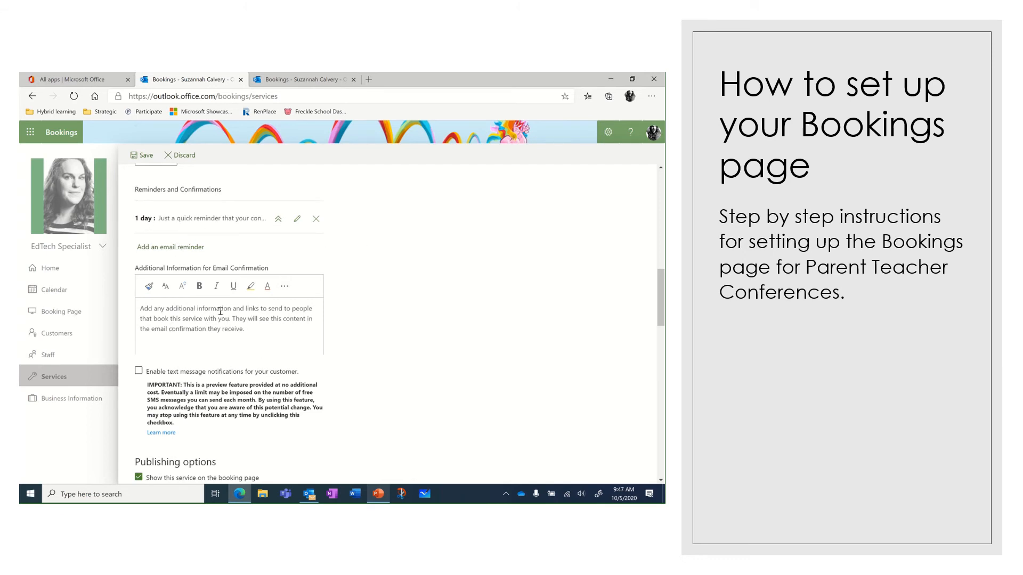
# Turn off the default scheduling policy in the service's online scheduling options.
pyautogui.scroll(-3, 385, 317)
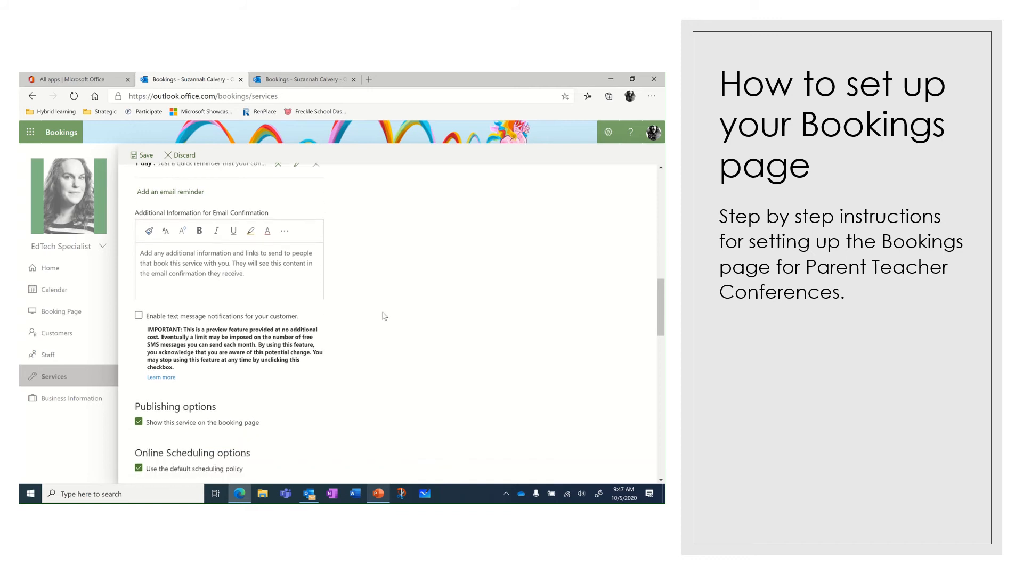
pyautogui.scroll(-2, 384, 316)
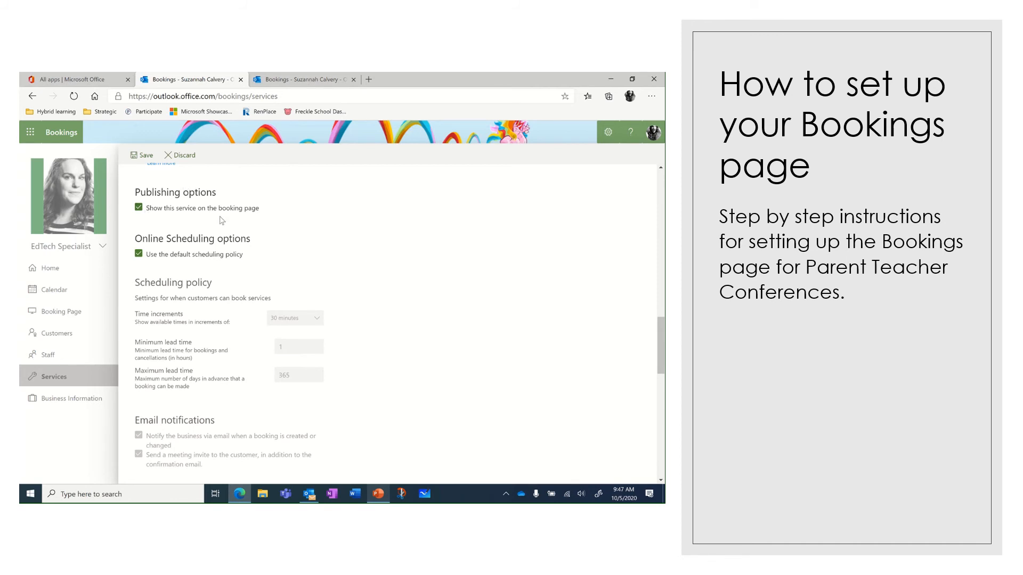
pyautogui.click(139, 255)
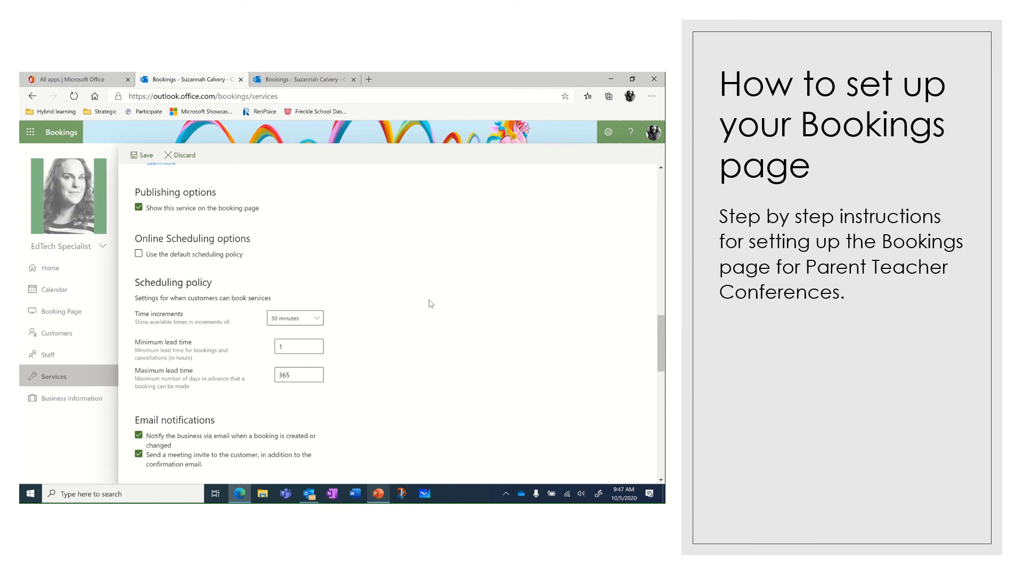
# Set the service's general availability to Not bookable, check the hours for the 10/15/2020 date range, and save the service.
pyautogui.scroll(-2, 431, 304)
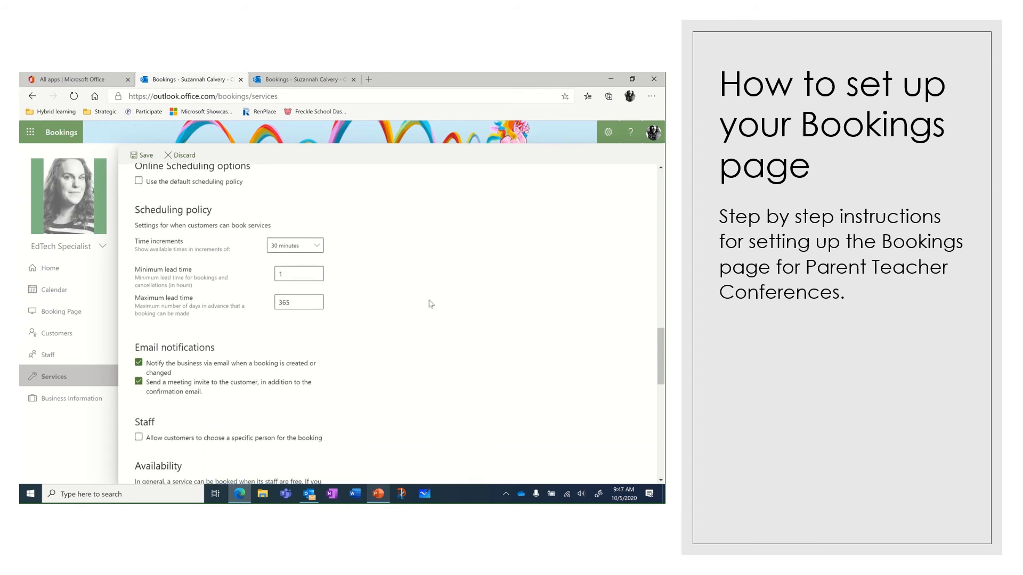
pyautogui.scroll(-5, 431, 304)
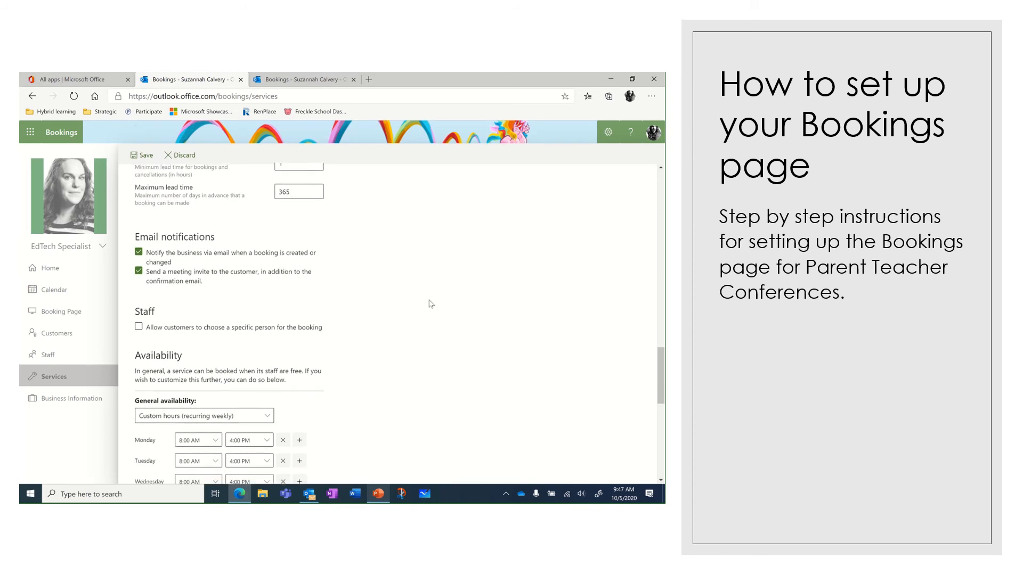
pyautogui.scroll(-1, 431, 304)
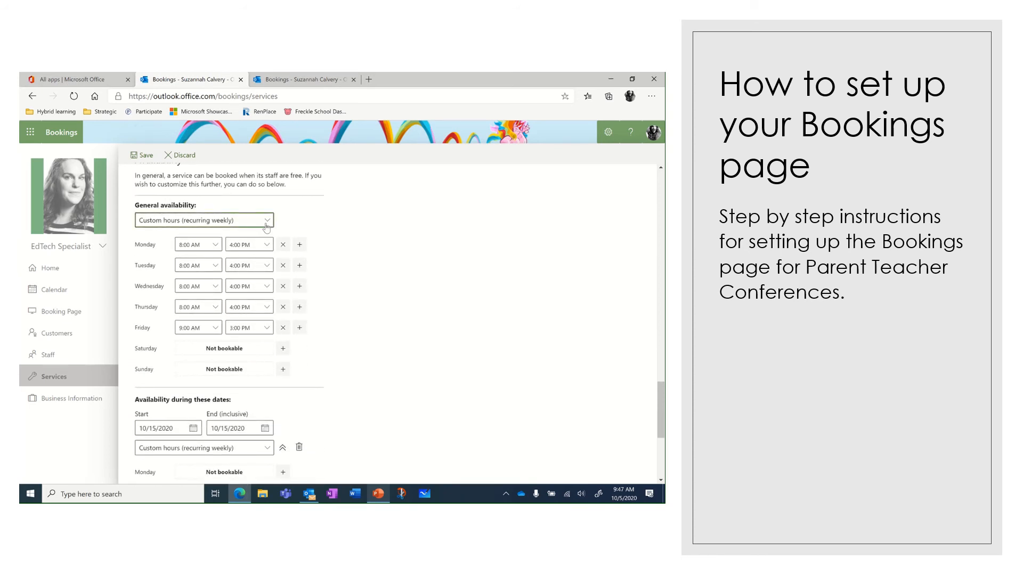
pyautogui.click(216, 220)
pyautogui.click(210, 260)
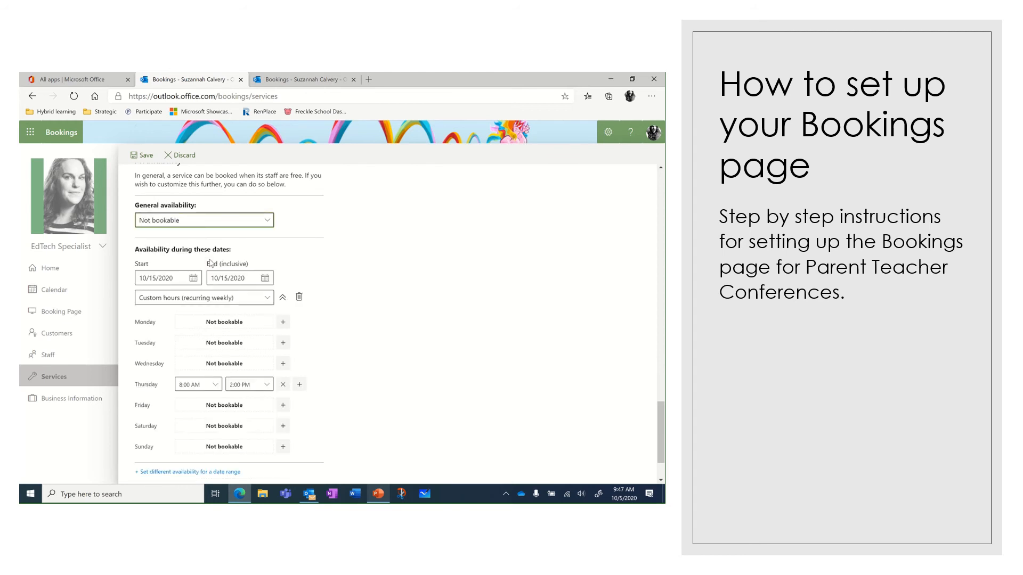
pyautogui.scroll(-1, 365, 257)
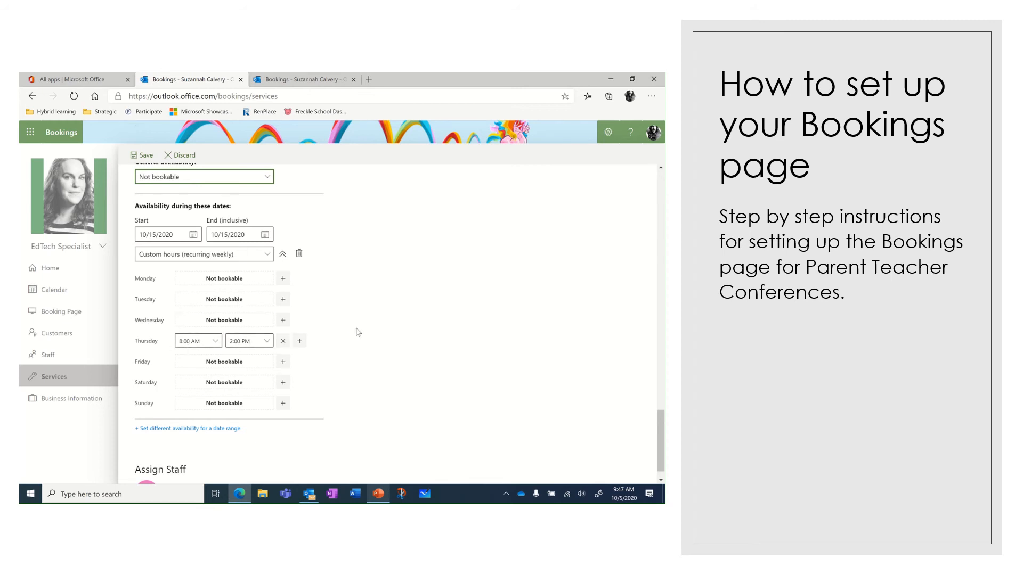
pyautogui.scroll(2, 358, 333)
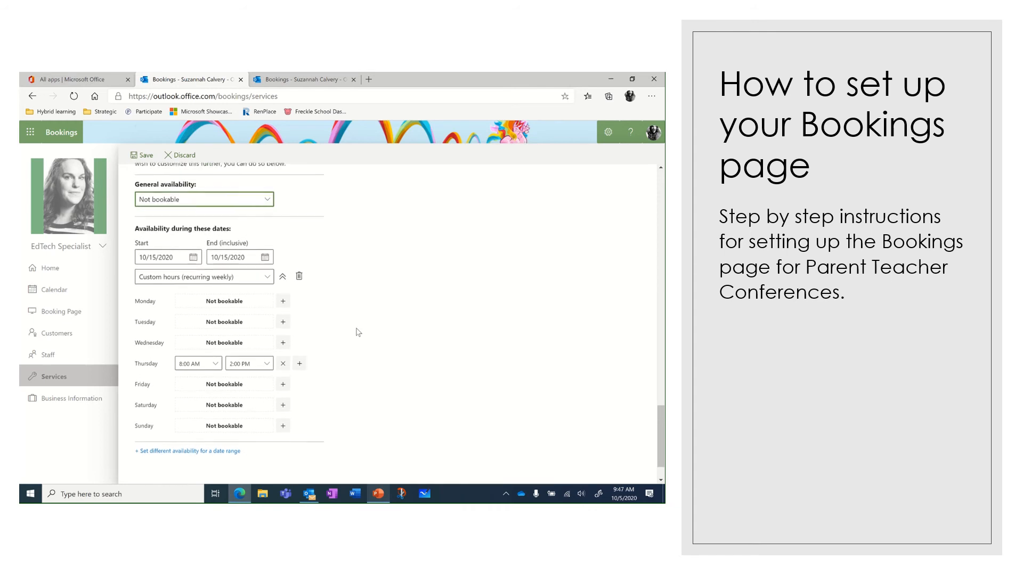
pyautogui.scroll(1, 356, 331)
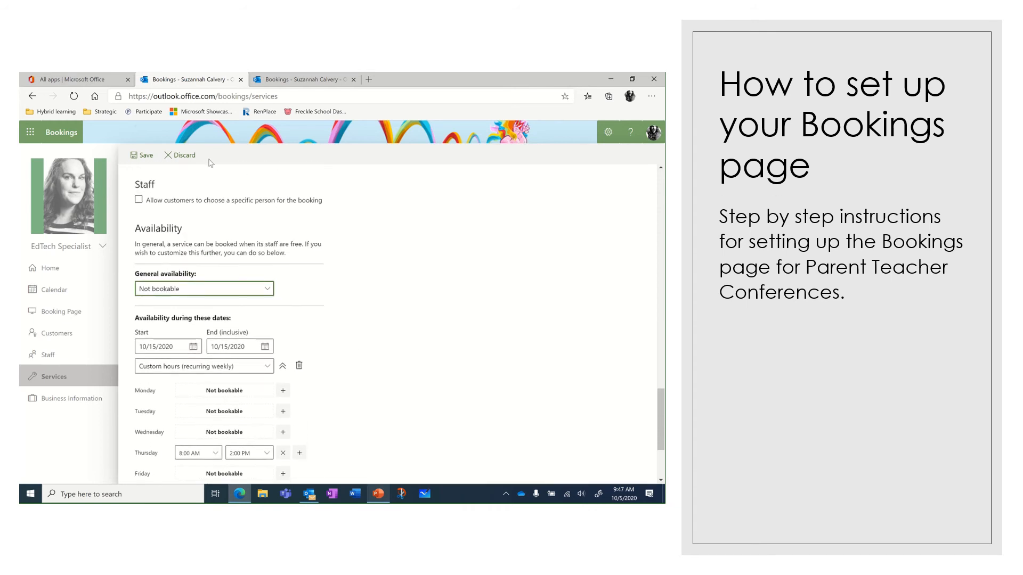
pyautogui.click(141, 158)
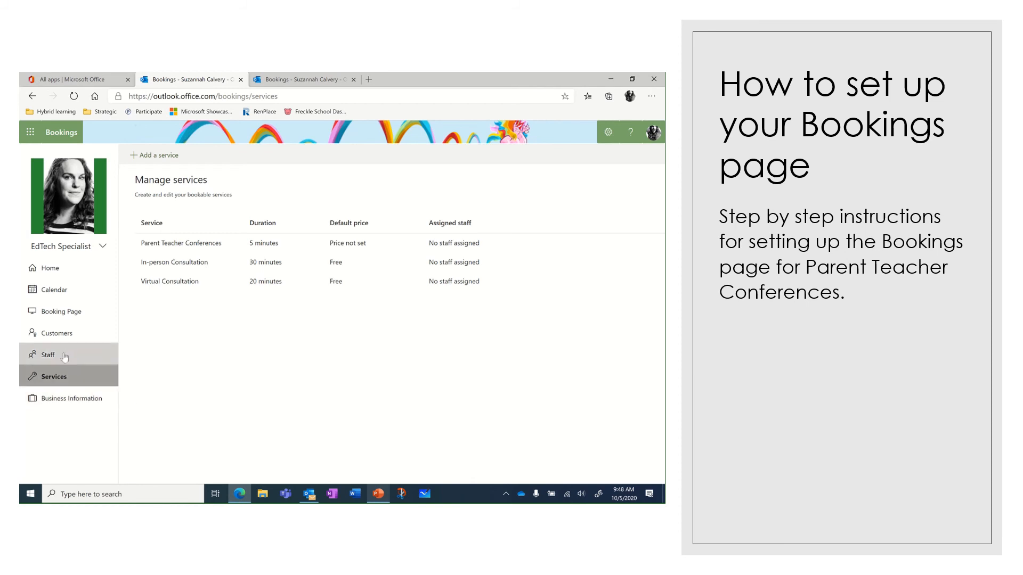
# Open the published booking page, select Parent Teacher Conferences, check the bookable times on October 15, and close the page.
pyautogui.click(67, 315)
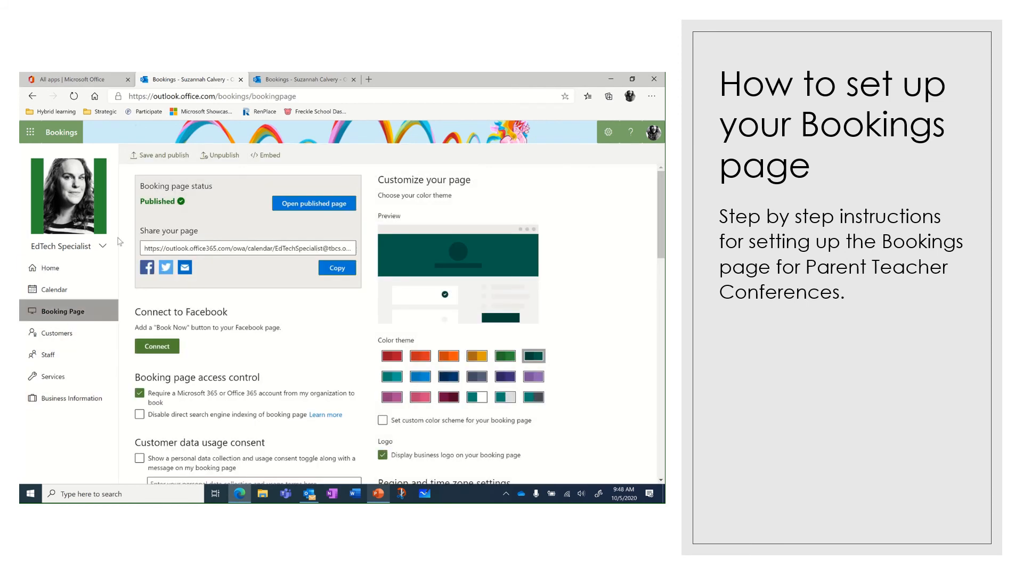
pyautogui.click(320, 205)
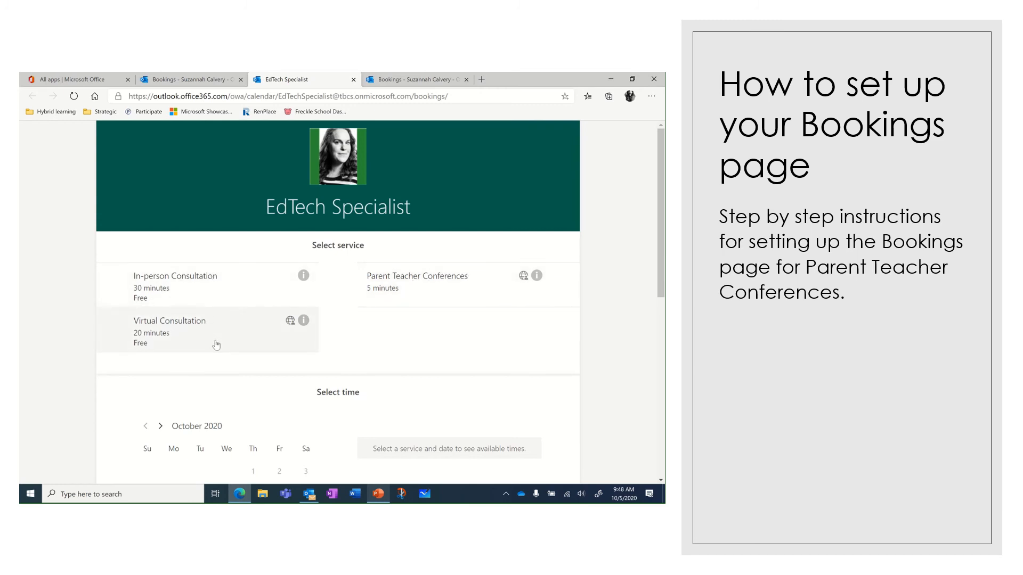
pyautogui.click(411, 286)
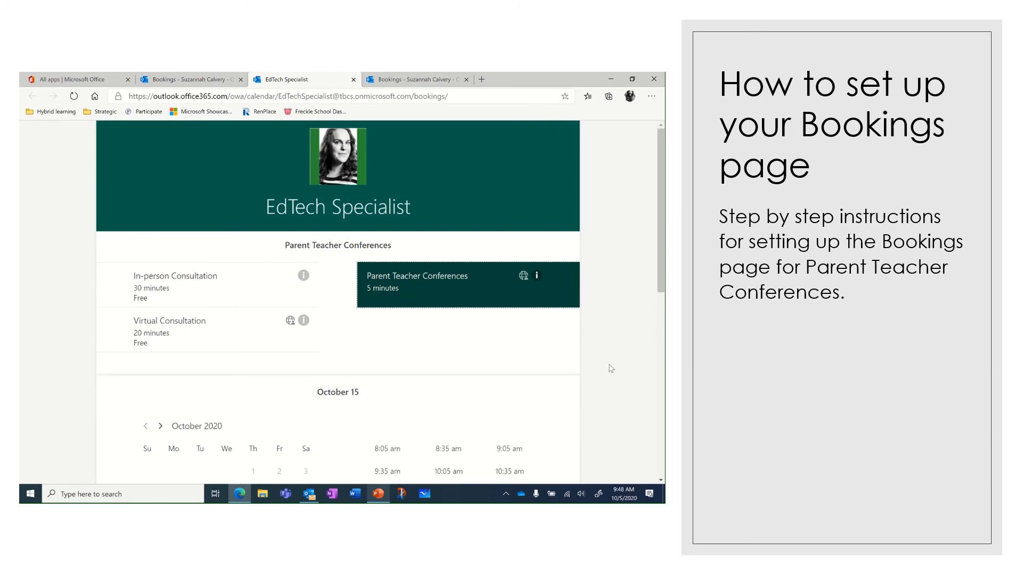
pyautogui.scroll(-3, 611, 369)
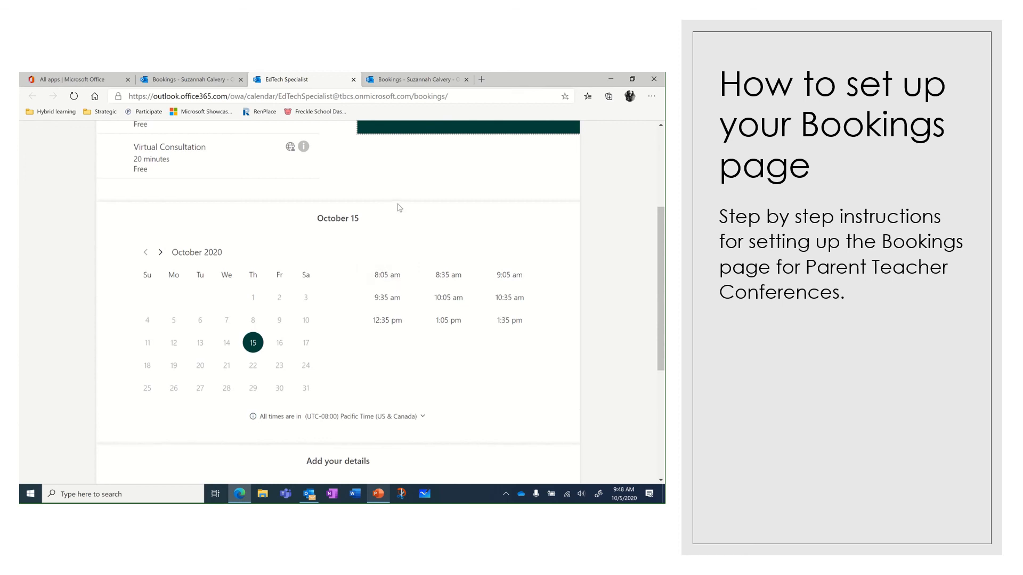
pyautogui.scroll(2, 400, 208)
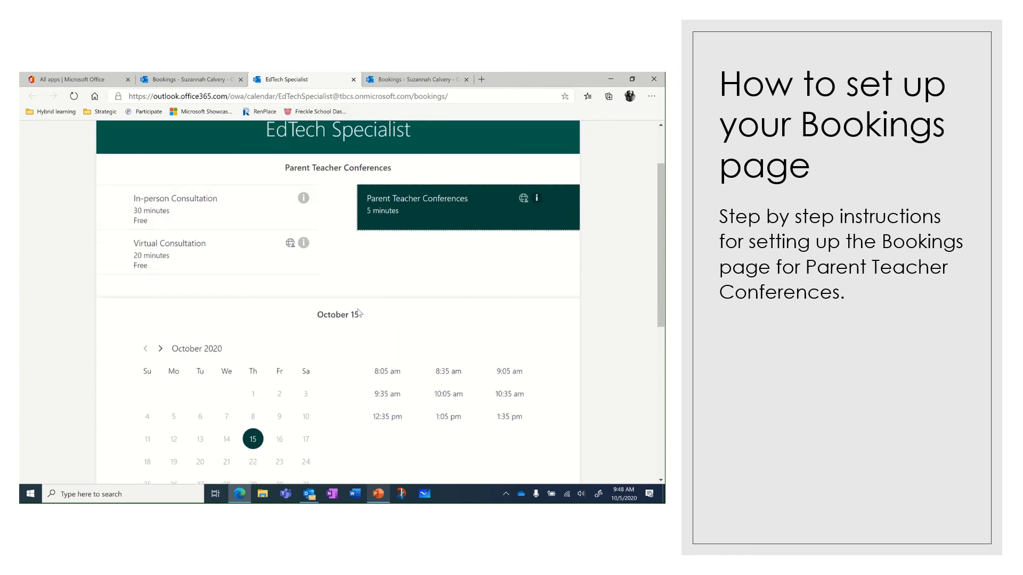
pyautogui.scroll(-1, 345, 332)
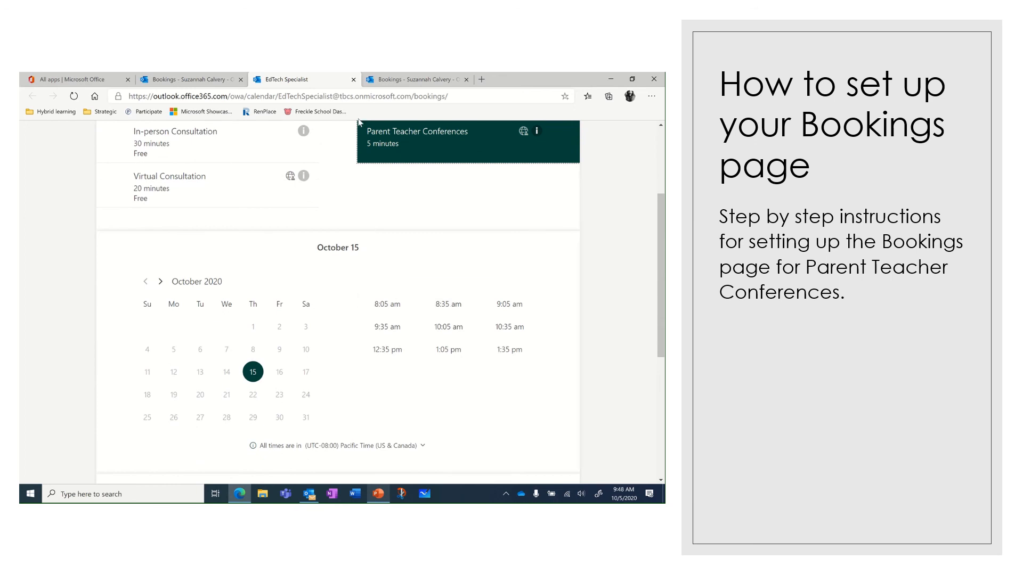
pyautogui.click(353, 80)
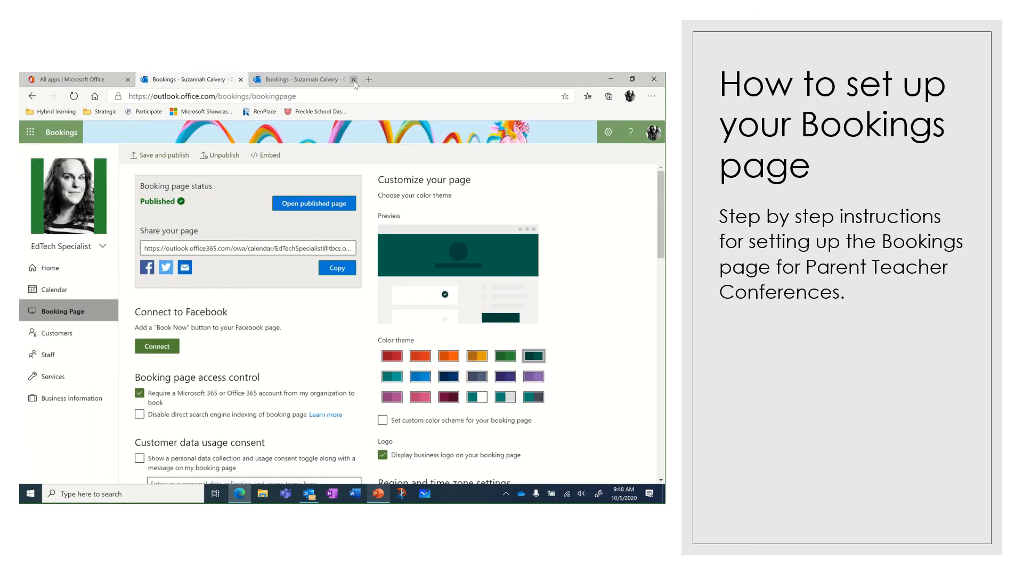
# Reopen the Parent Teacher Conferences service and change the time increments in its scheduling policy.
pyautogui.click(54, 379)
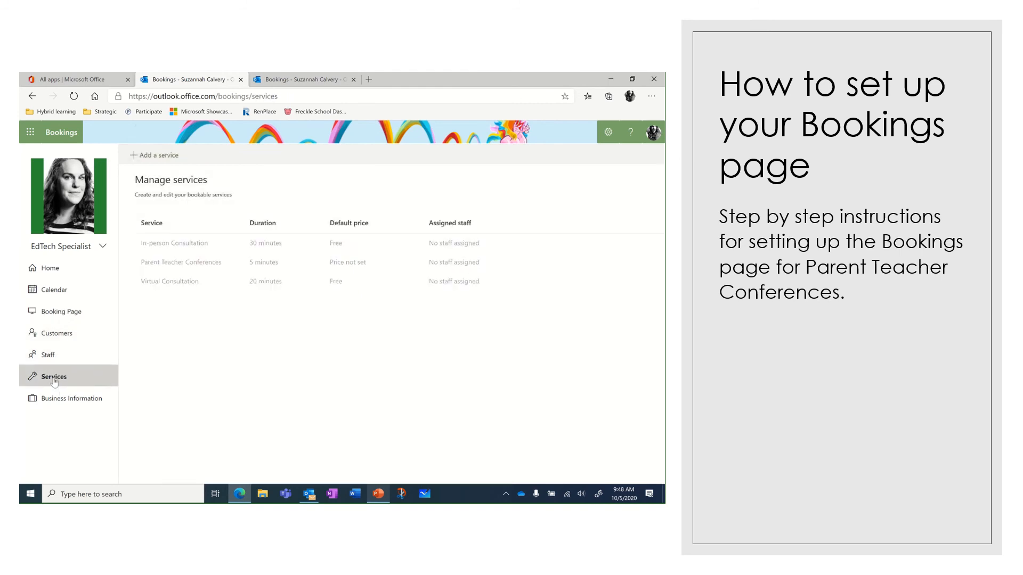
pyautogui.click(203, 264)
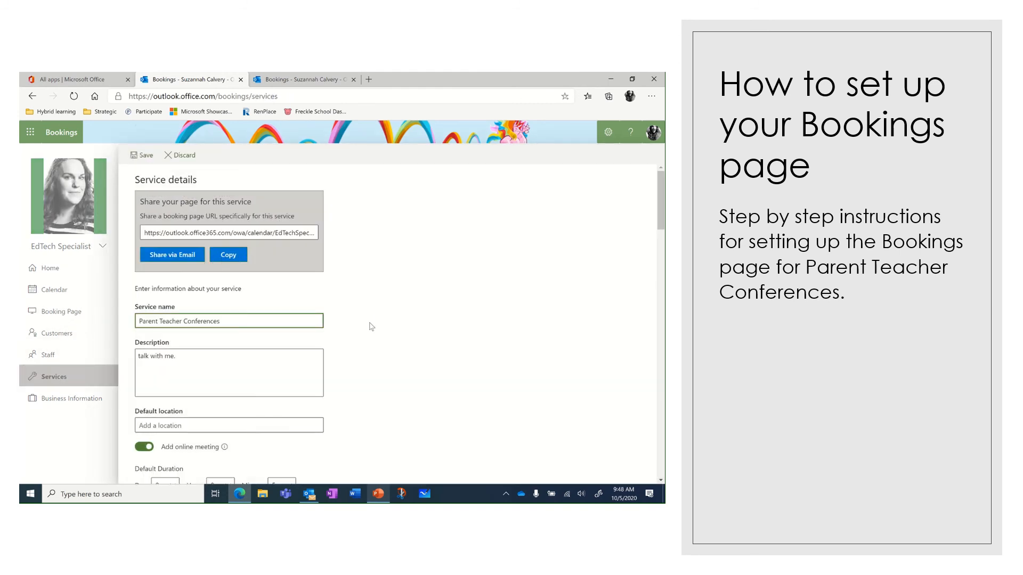
pyautogui.scroll(-5, 371, 327)
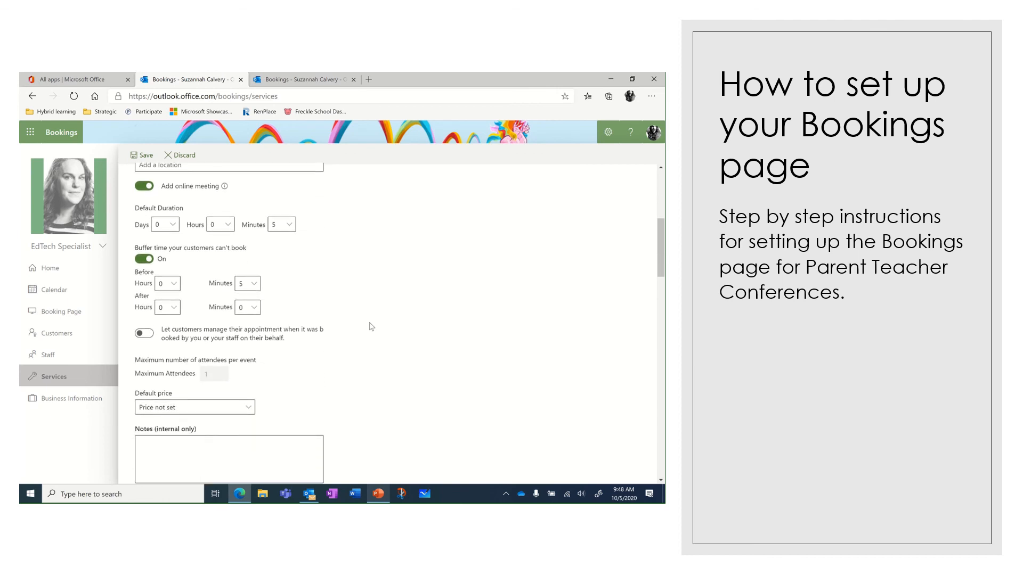
pyautogui.scroll(-2, 367, 327)
pyautogui.scroll(3, 365, 326)
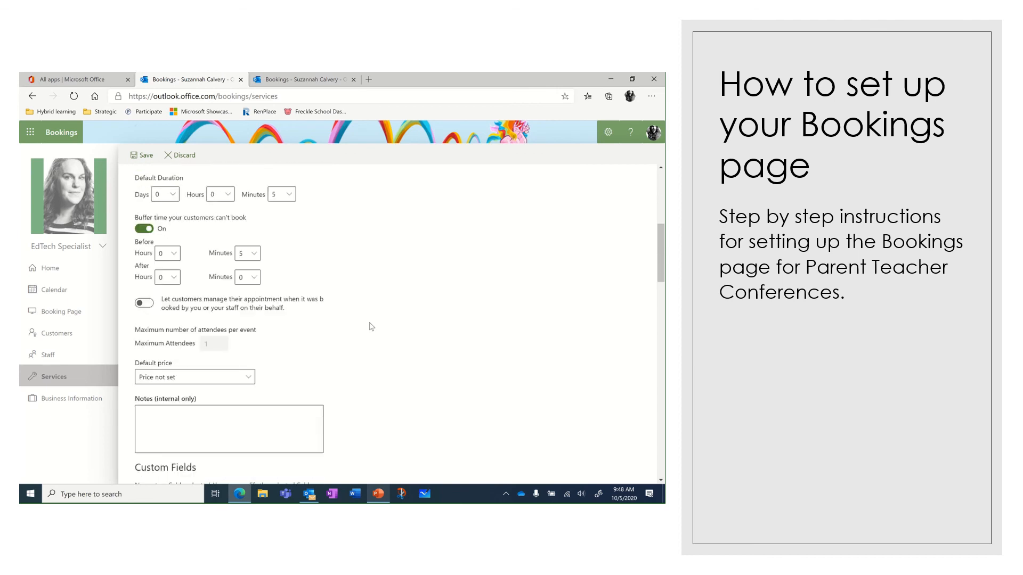
pyautogui.scroll(-6, 359, 313)
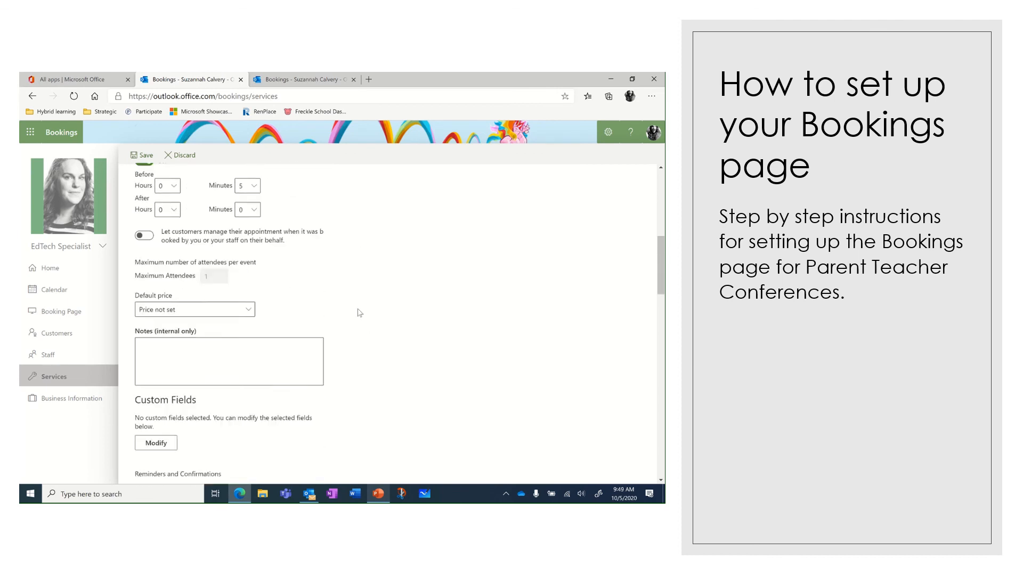
pyautogui.scroll(-6, 360, 314)
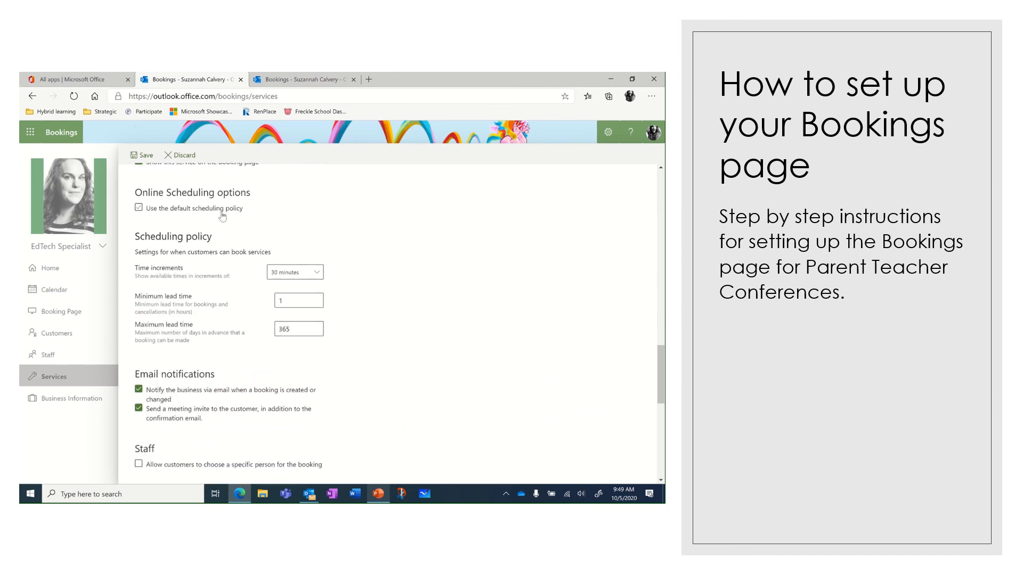
pyautogui.click(321, 276)
pyautogui.click(300, 289)
pyautogui.scroll(-5, 390, 286)
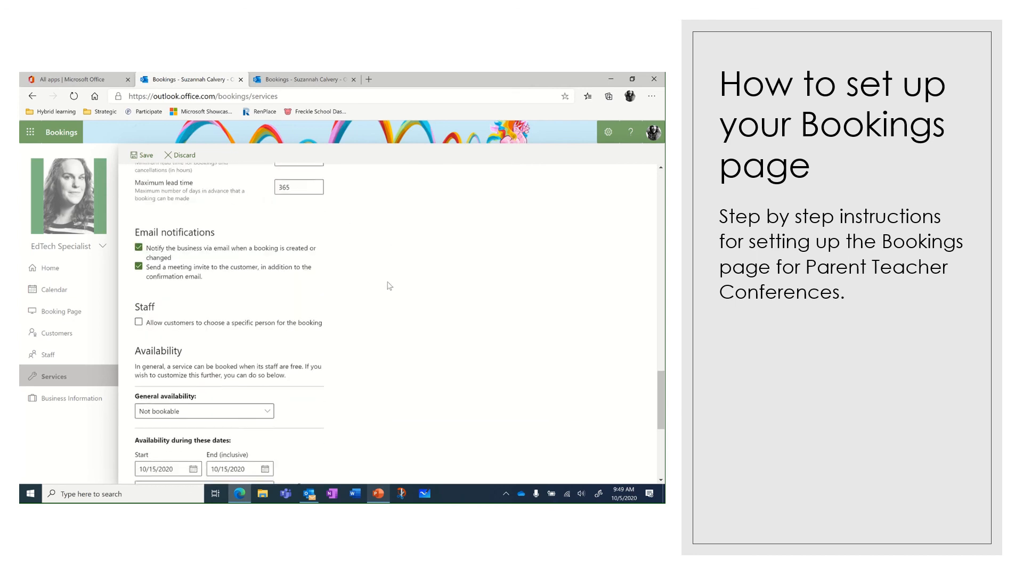
# Check the service's availability settings, save the Parent Teacher Conferences service, and open the published booking page.
pyautogui.scroll(-2, 389, 286)
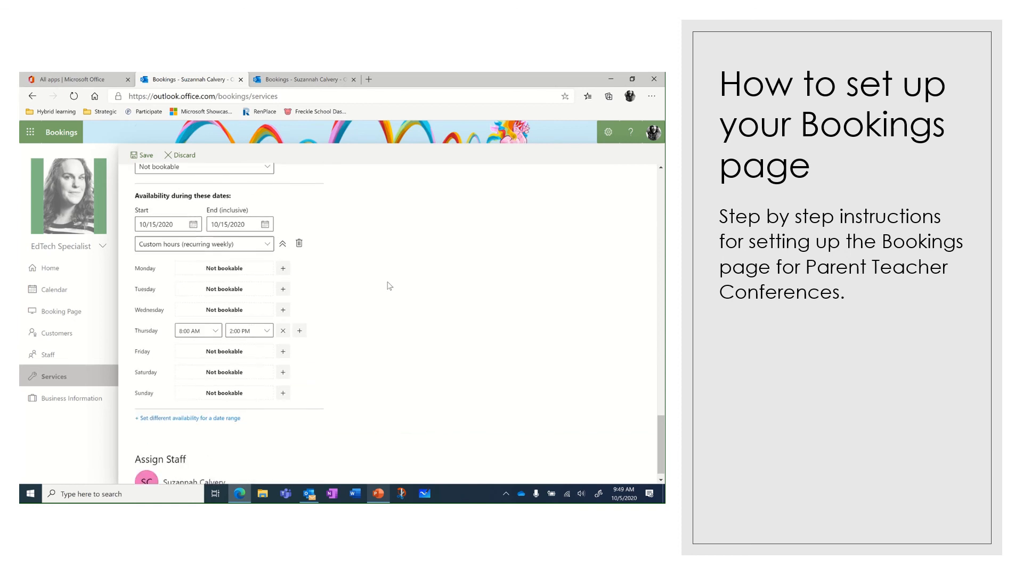
pyautogui.click(135, 156)
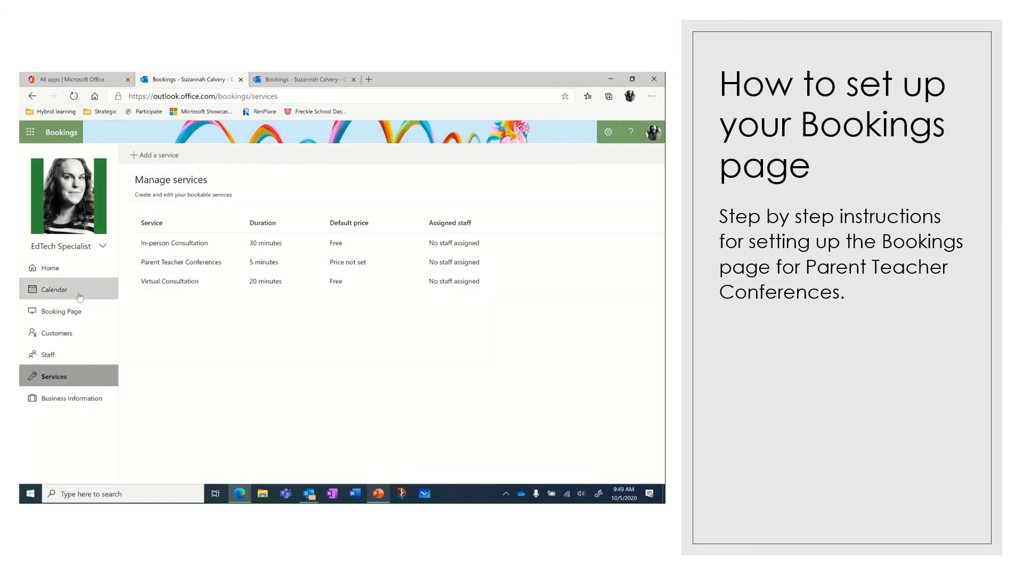
pyautogui.click(61, 314)
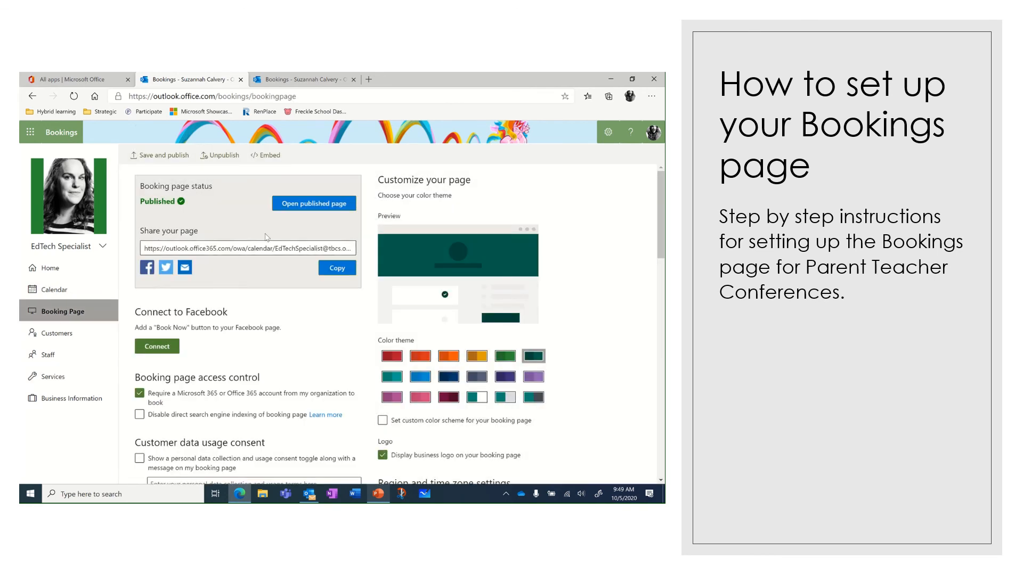
pyautogui.click(309, 204)
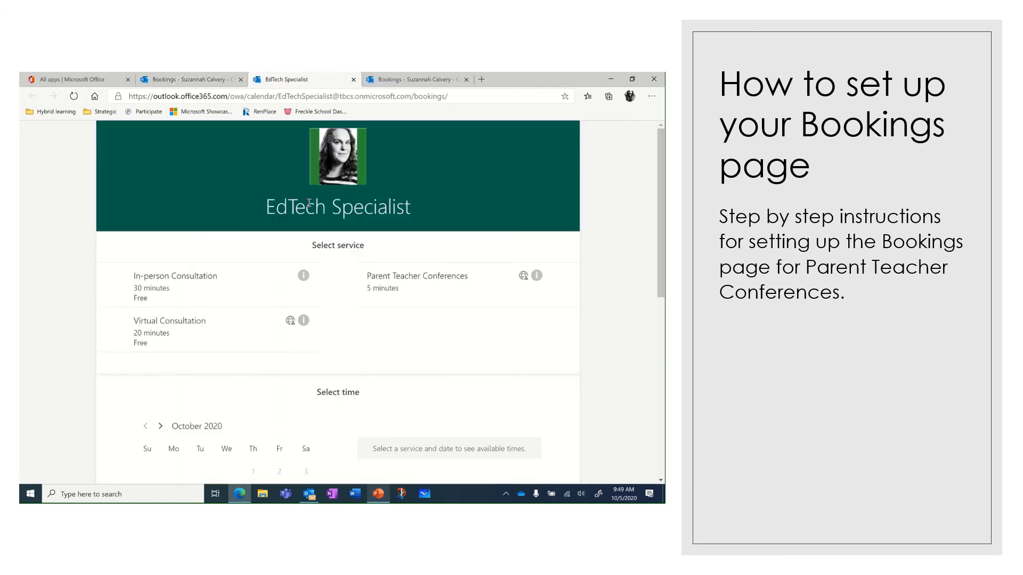
# Choose the Parent Teacher Conferences 8:05 am slot on October 15 and review the customer details form without booking.
pyautogui.click(408, 288)
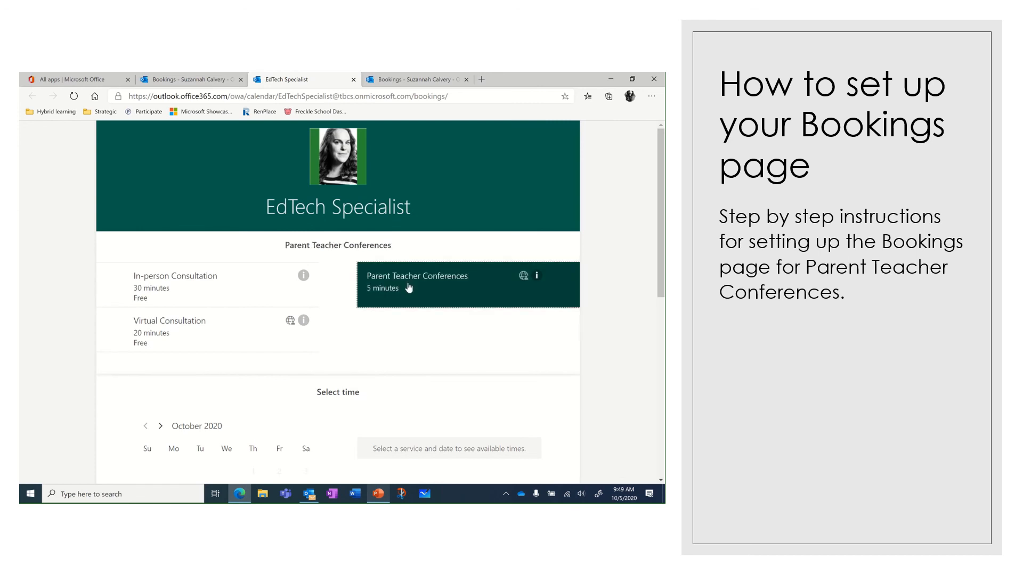
pyautogui.scroll(-5, 510, 363)
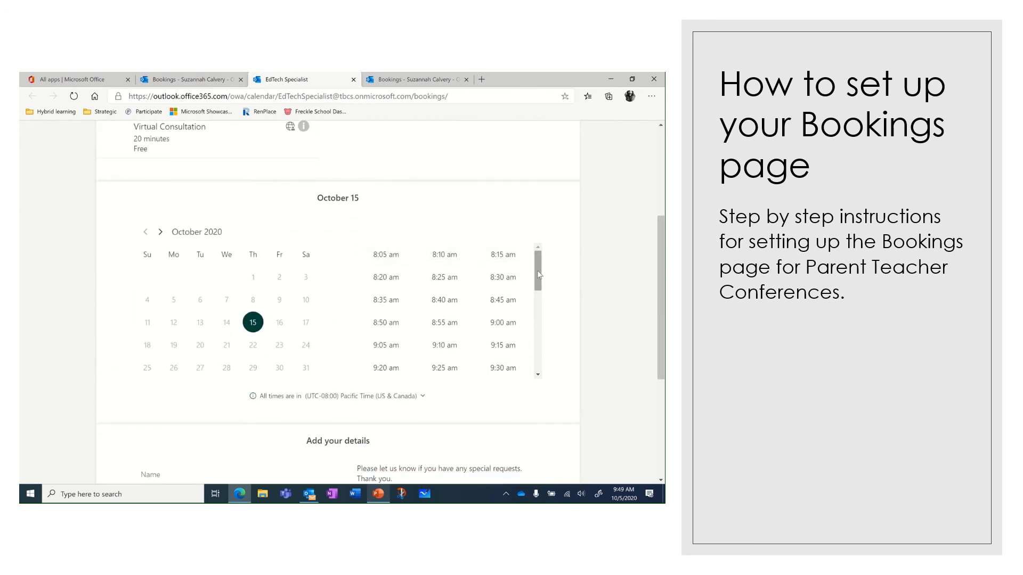
pyautogui.scroll(-1, 537, 277)
pyautogui.scroll(1, 533, 298)
pyautogui.click(389, 256)
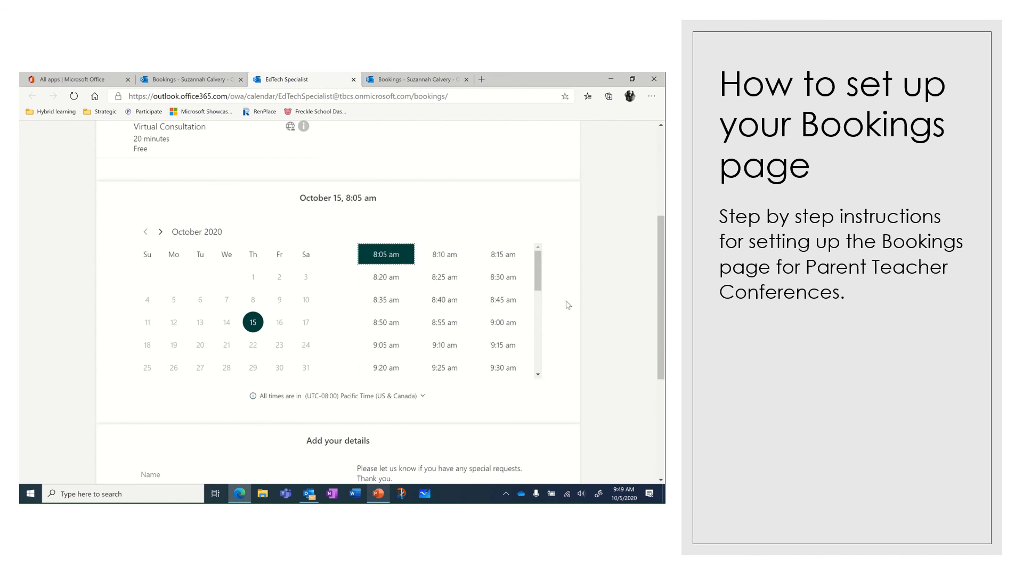
pyautogui.scroll(-3, 568, 305)
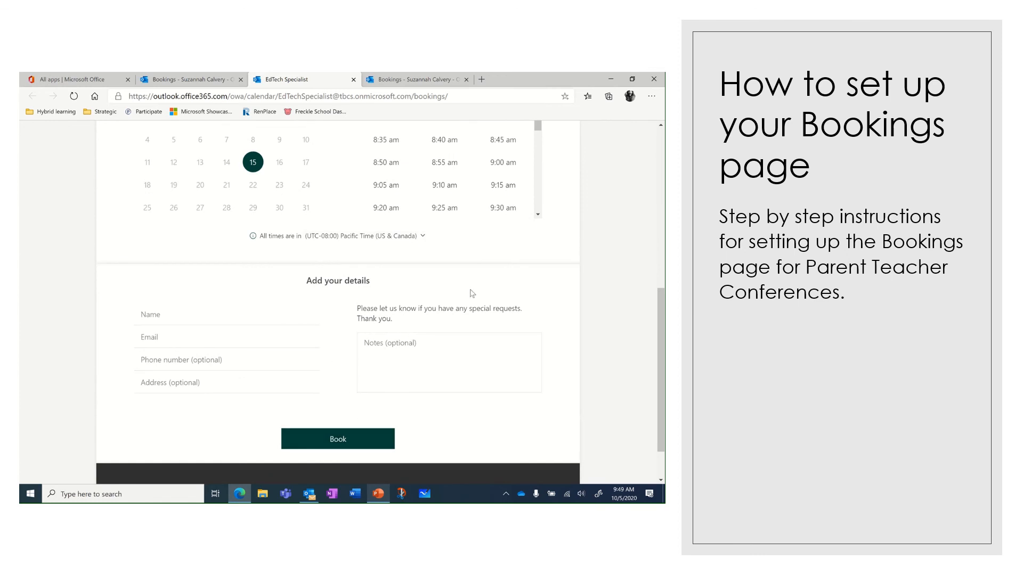
pyautogui.scroll(5, 576, 276)
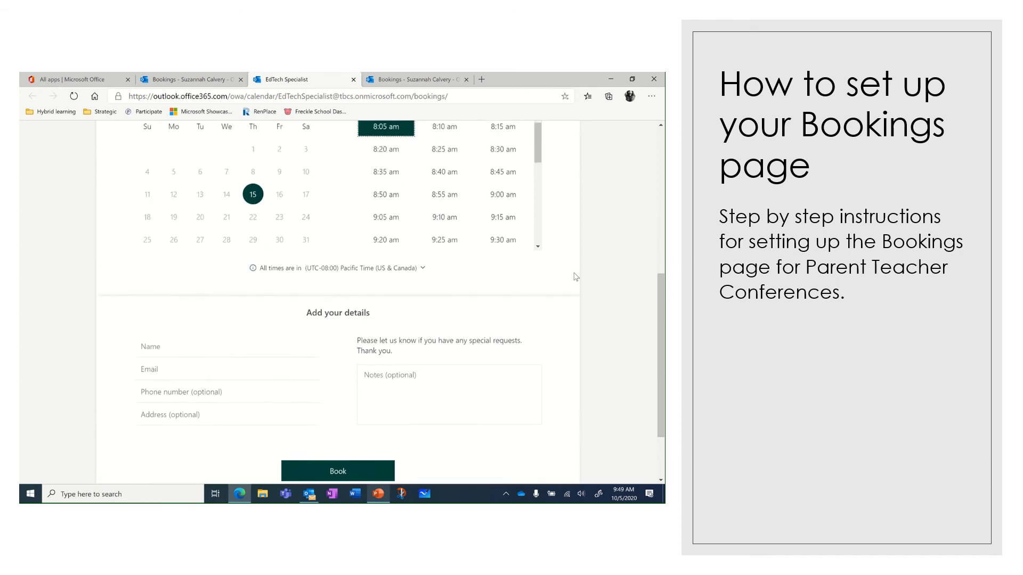
pyautogui.scroll(2, 575, 277)
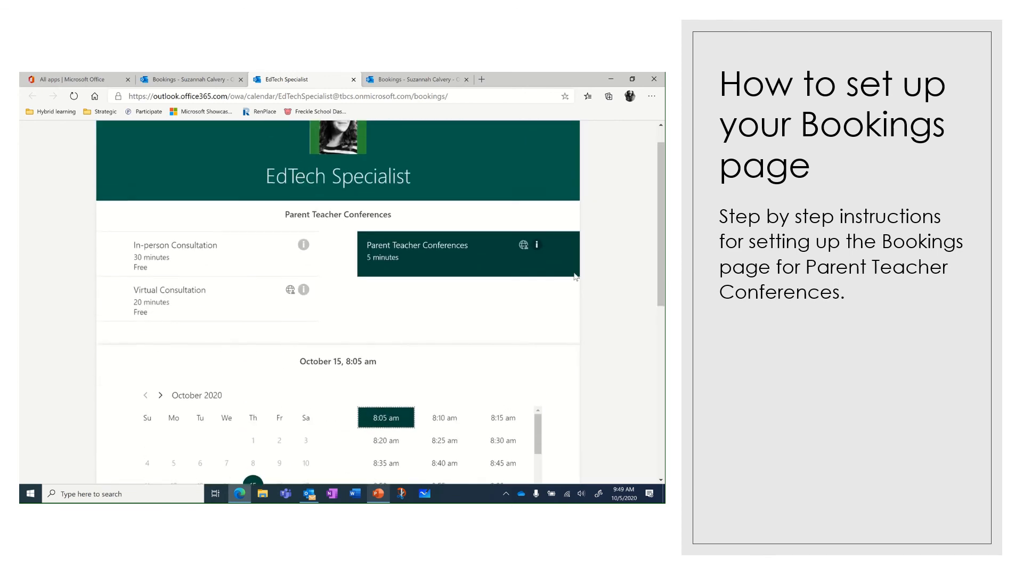